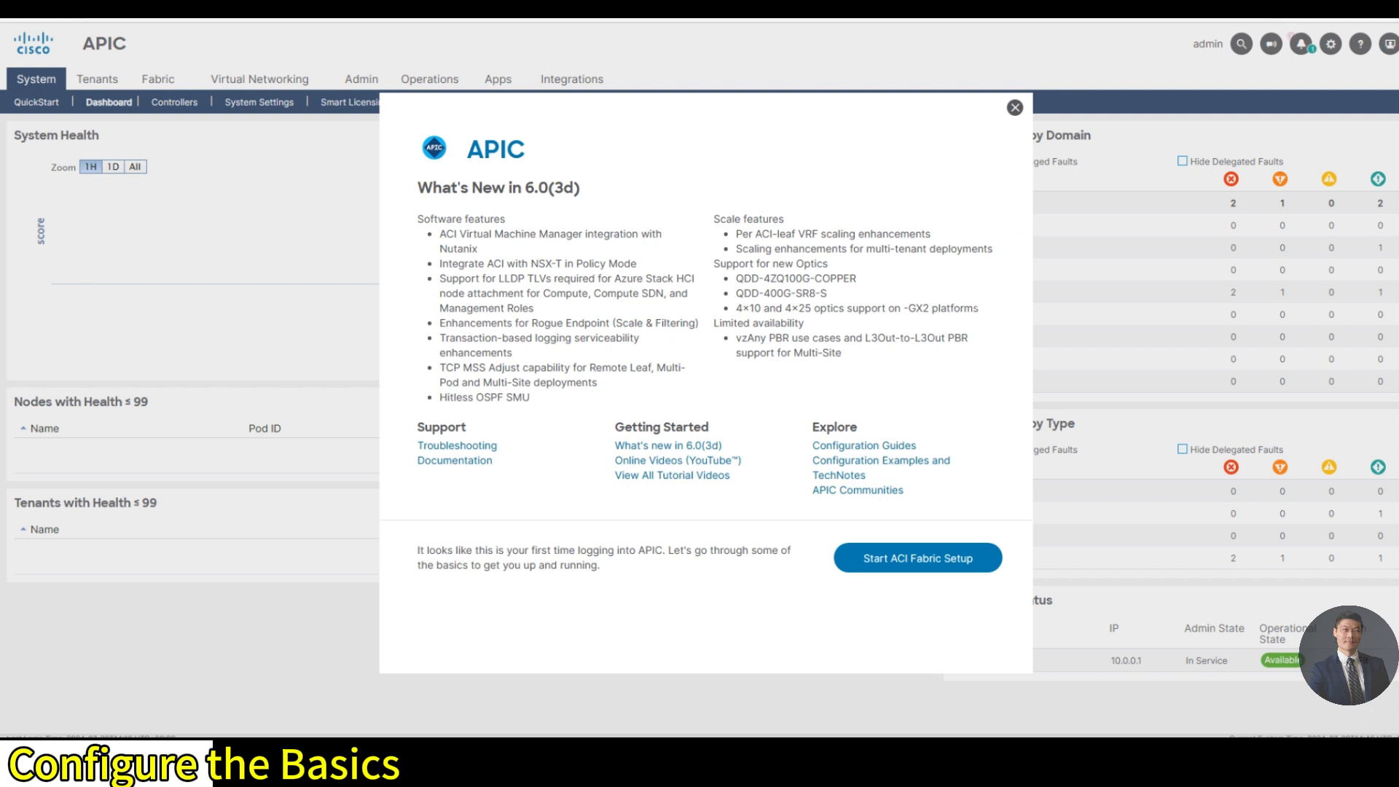
# Step: Start the ACI fabric setup and register leaf TEP-1-101 as a fabric member with node ID 201 and name Leaf1
pyautogui.click(921, 555)
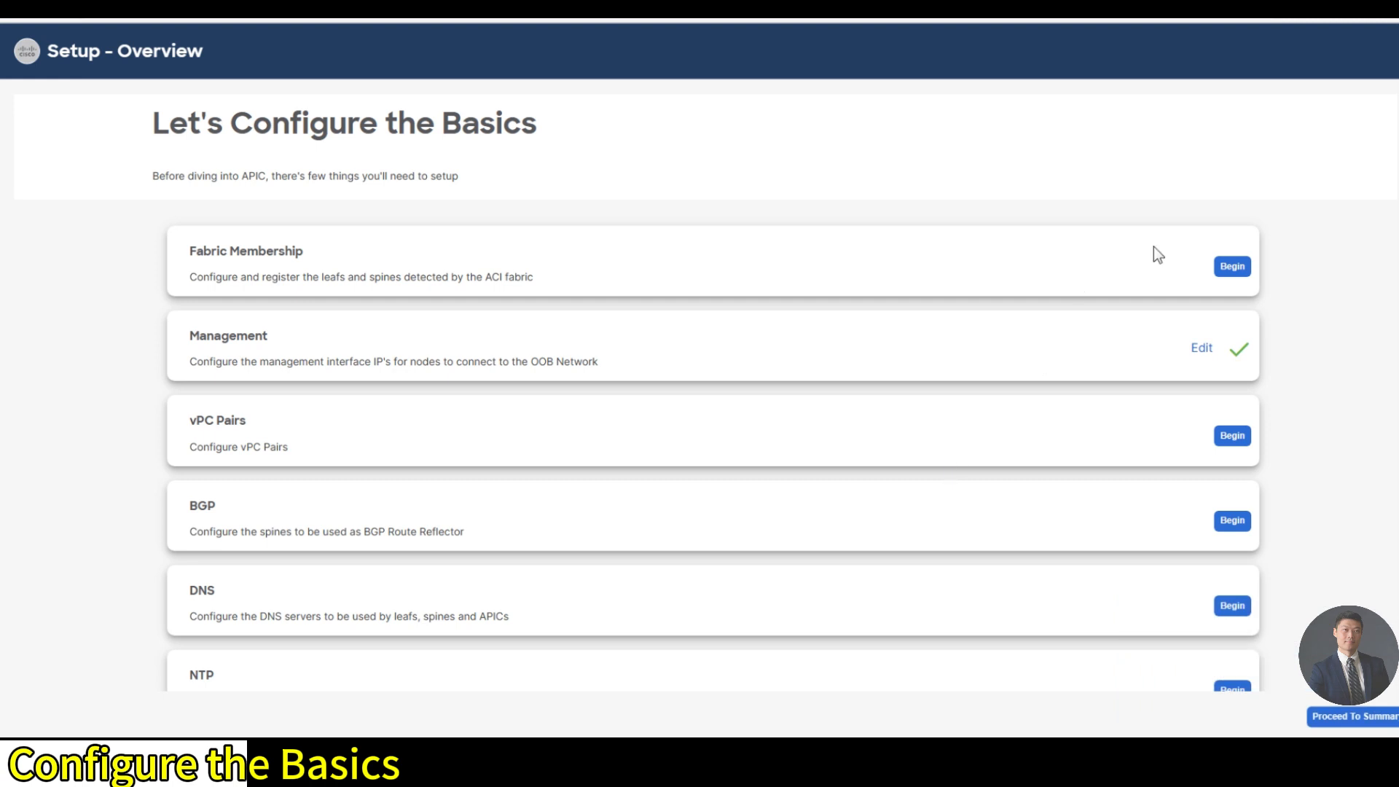
pyautogui.click(1247, 269)
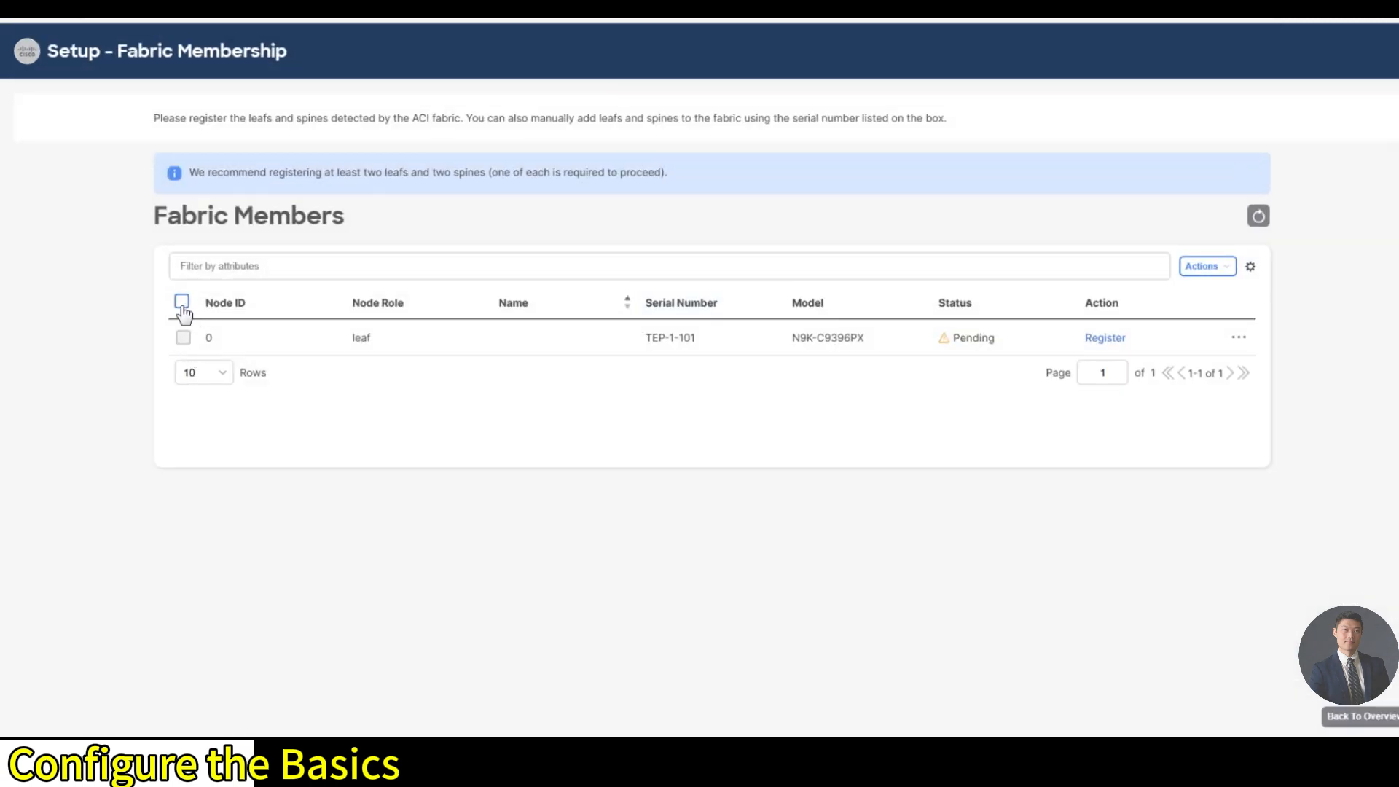
pyautogui.click(1105, 339)
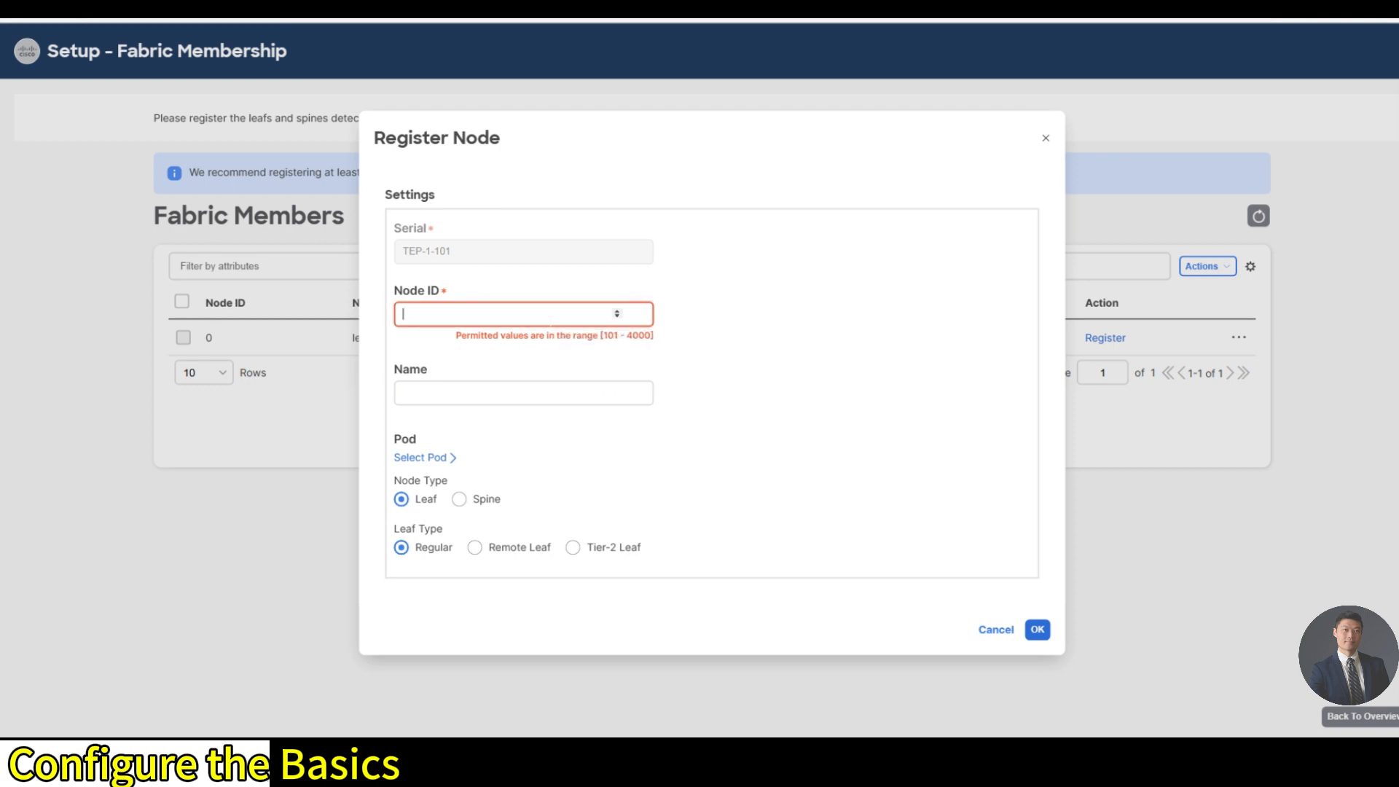
pyautogui.write('201')
pyautogui.press('Tab')
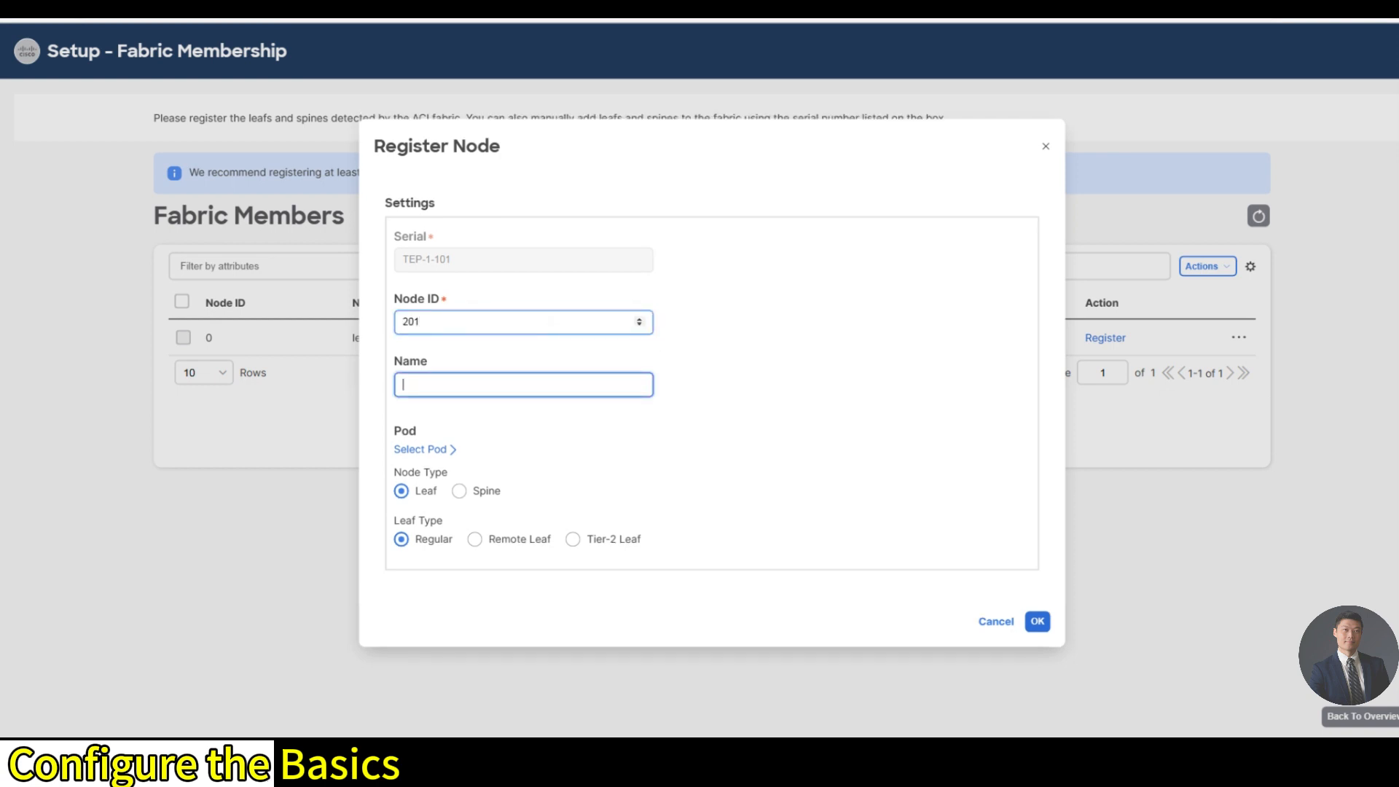
pyautogui.write('Leaf1')
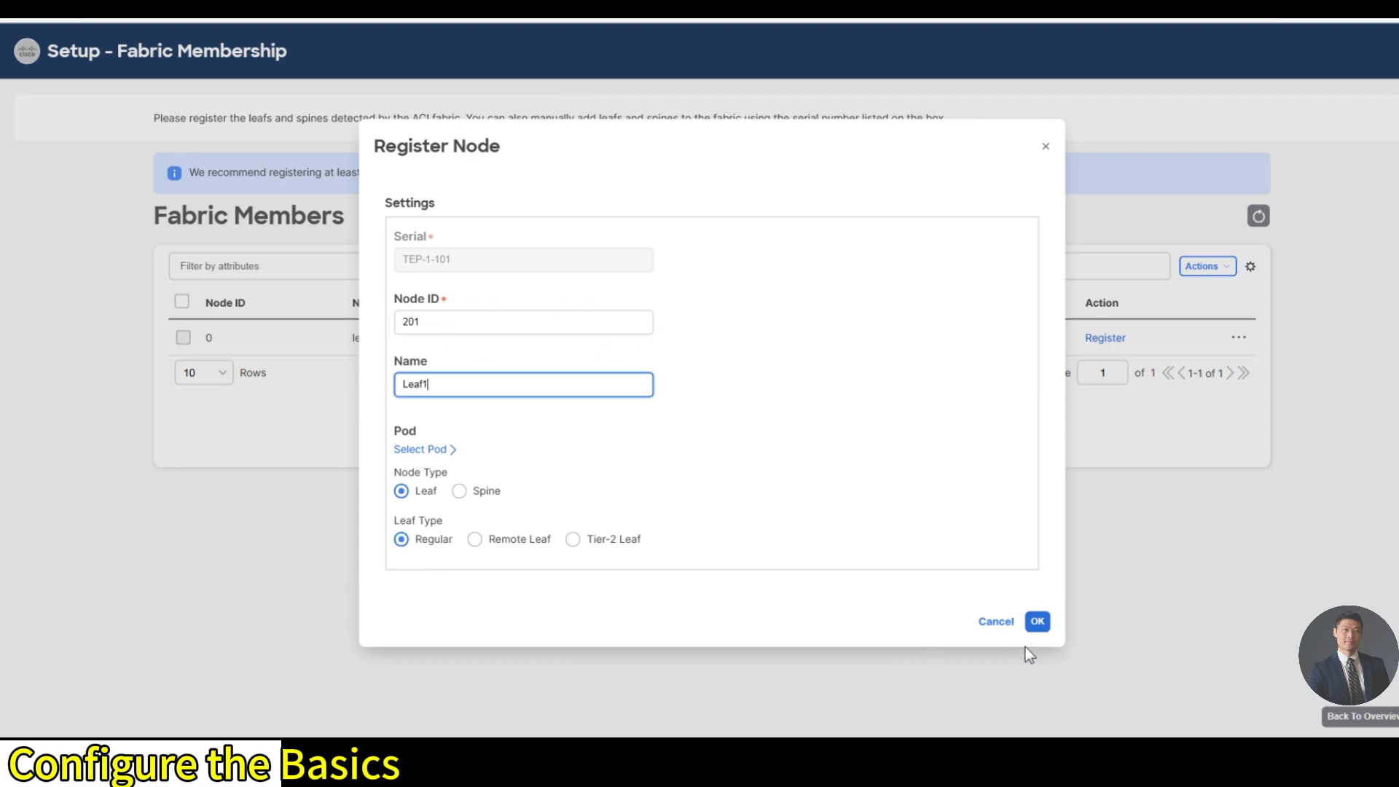
pyautogui.click(1038, 622)
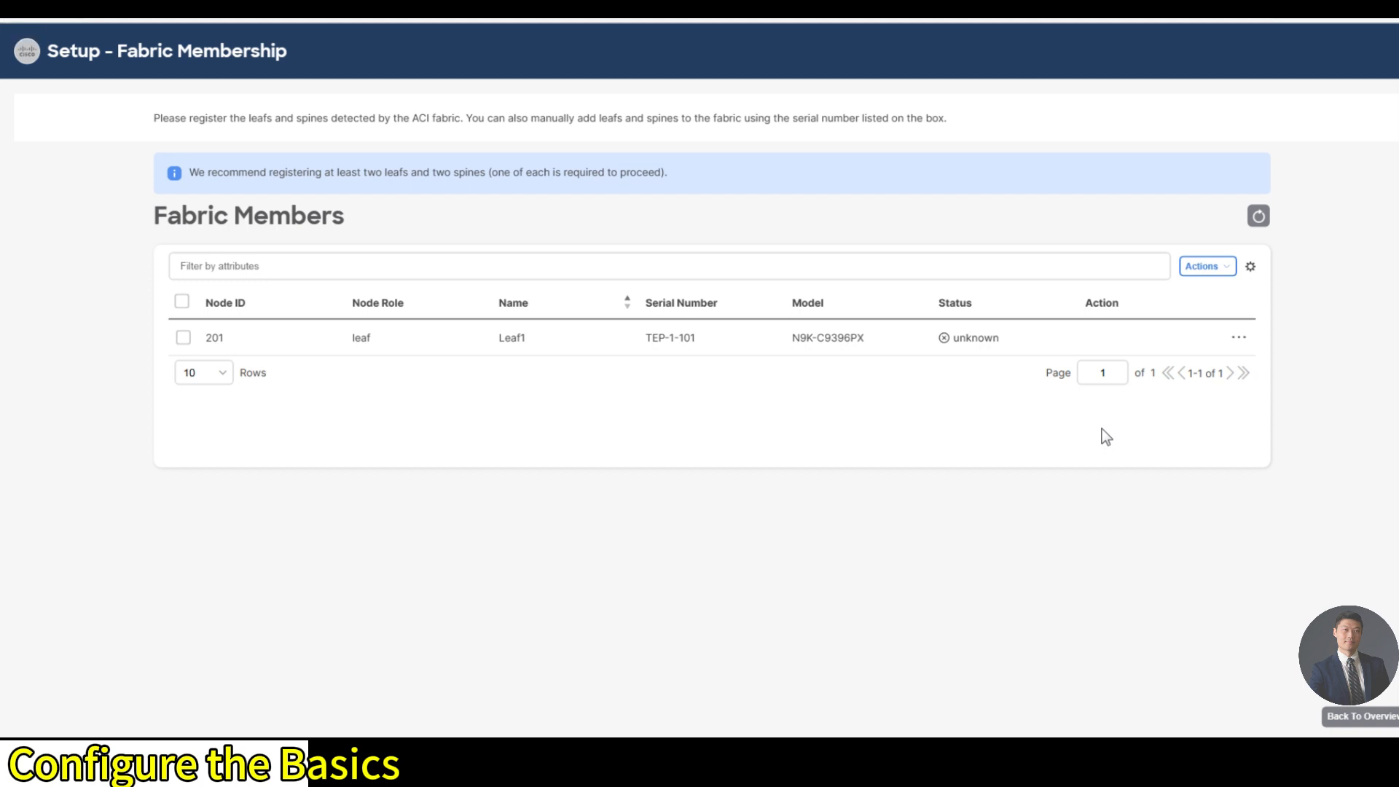
# Step: Refresh the fabric members and register TEP-1-103 with node ID 101, name Spine1 and node type Spine
pyautogui.click(1257, 218)
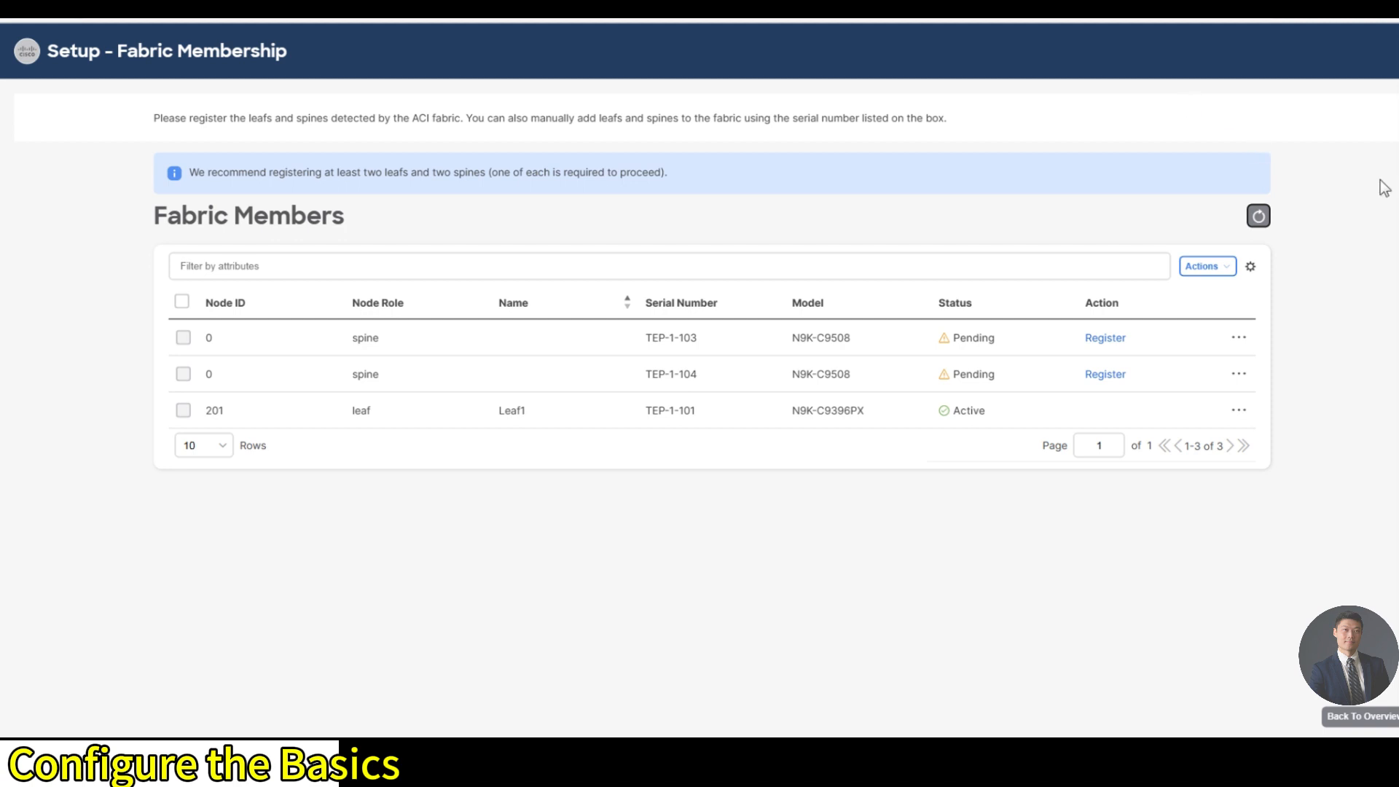
pyautogui.click(1117, 340)
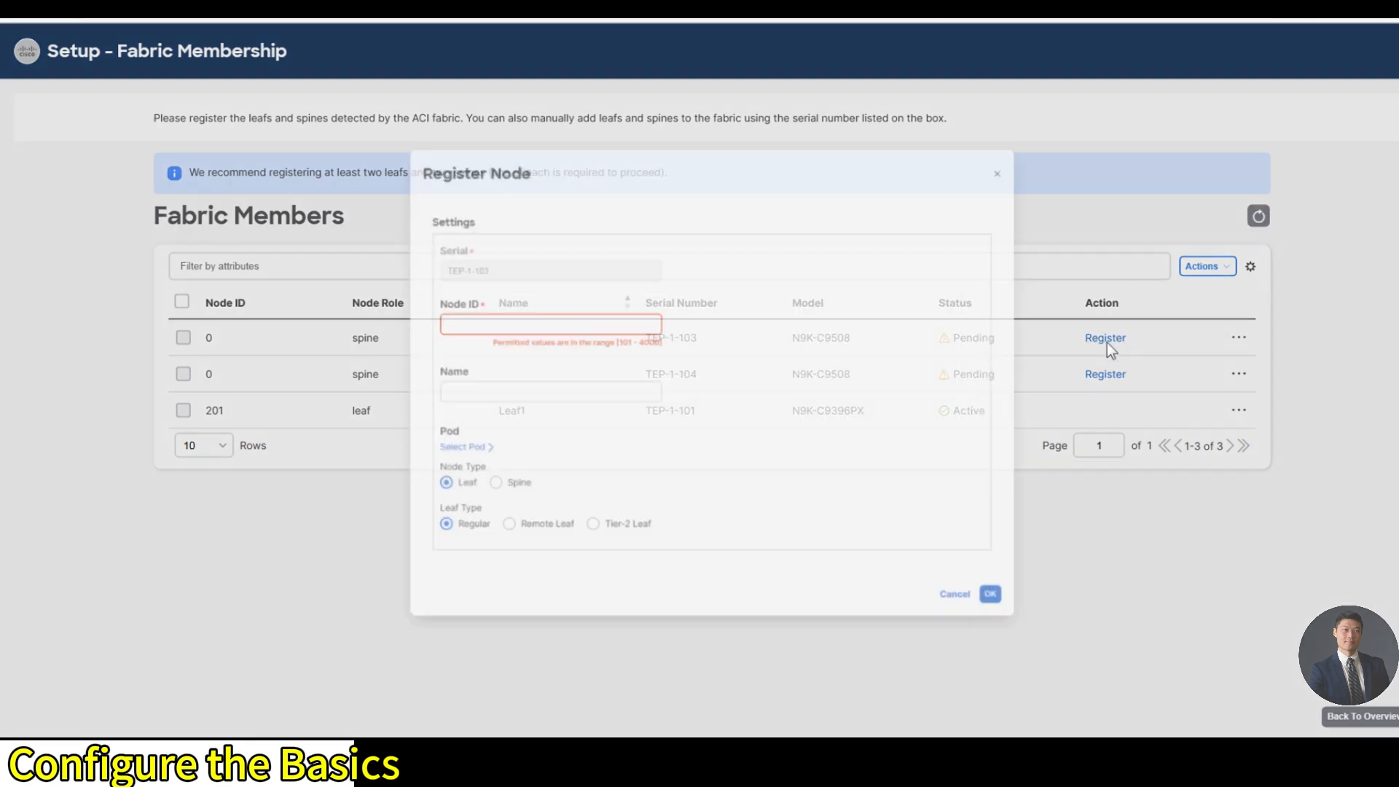
pyautogui.write('101')
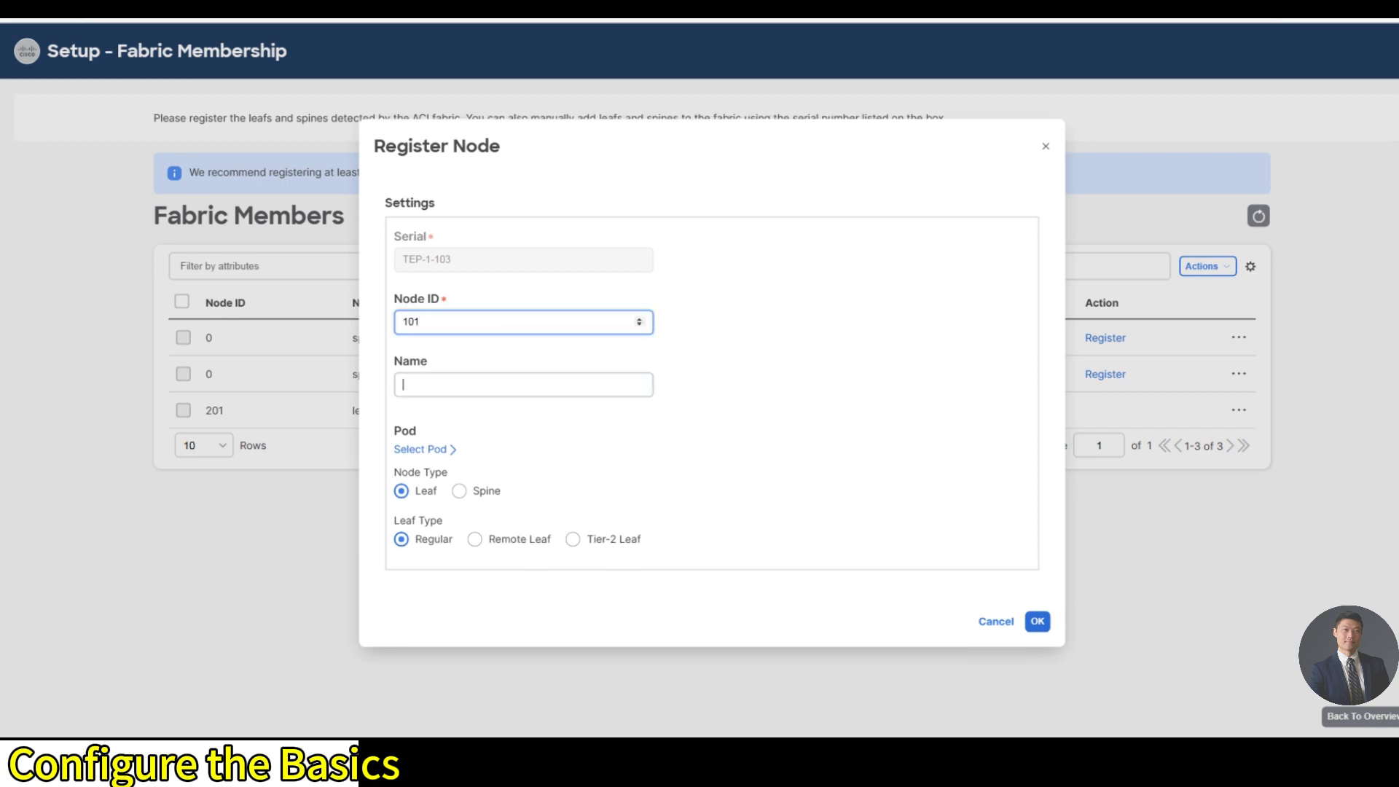
pyautogui.press('Tab')
pyautogui.write('Spine1')
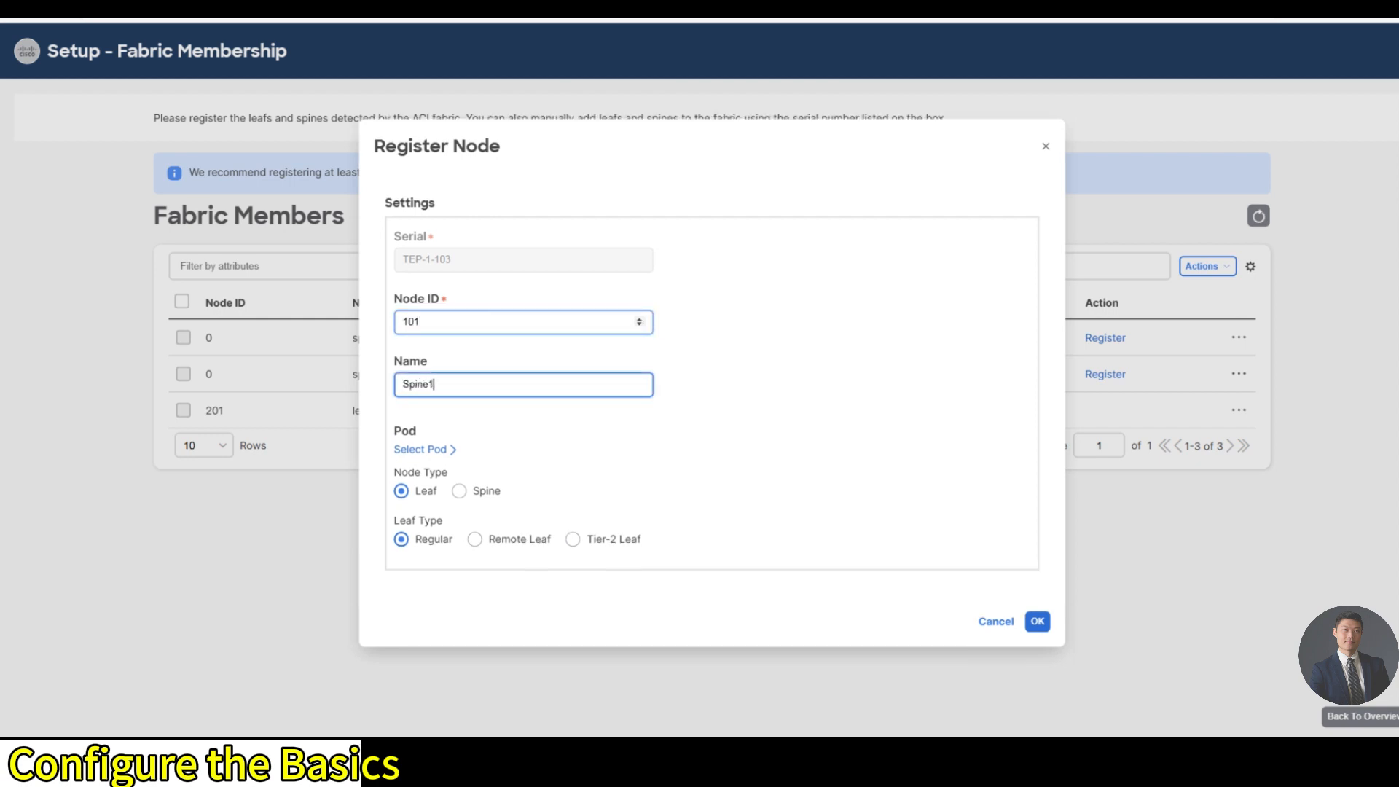
pyautogui.click(459, 491)
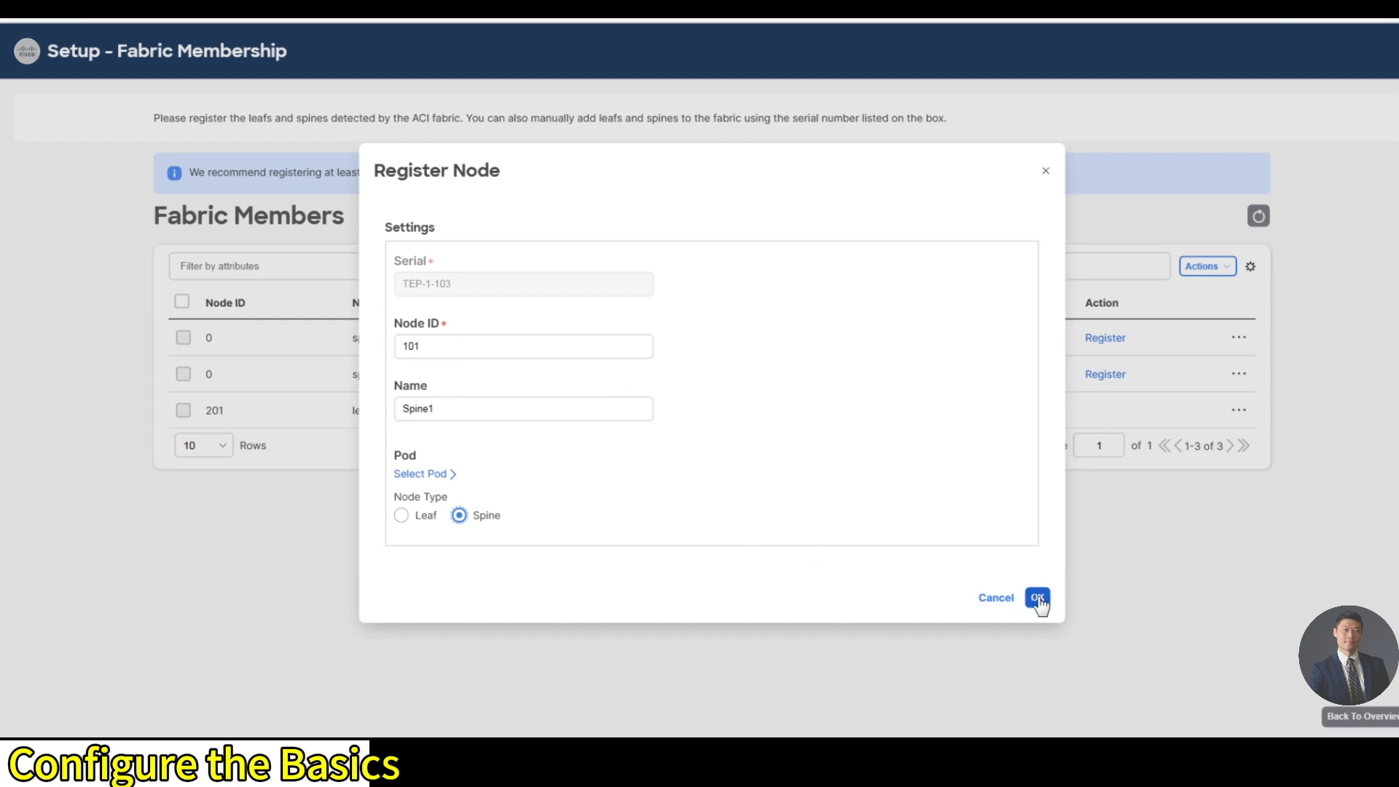
pyautogui.click(1038, 598)
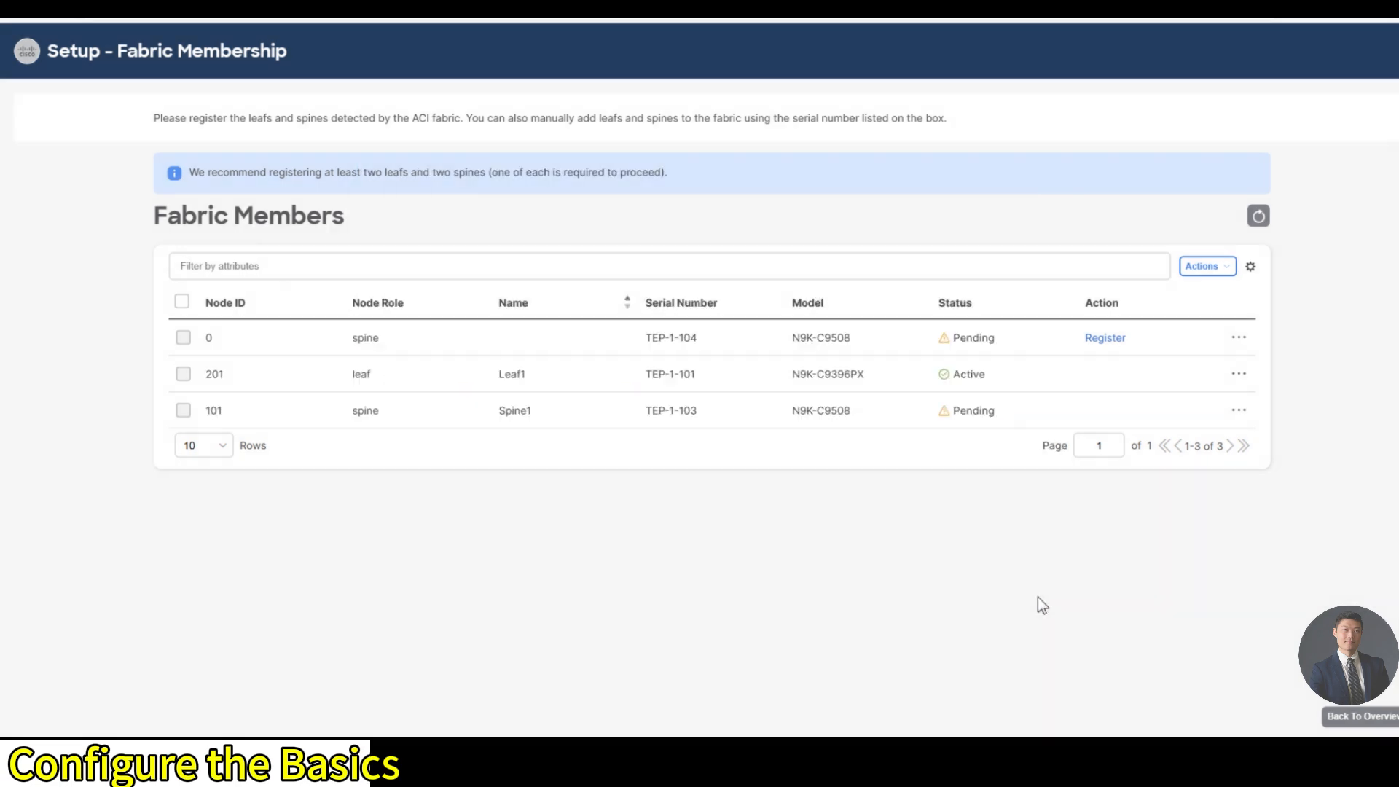
# Step: Register TEP-1-104 as a fabric member with node ID 102, name Spine2 and node type Spine
pyautogui.click(1102, 339)
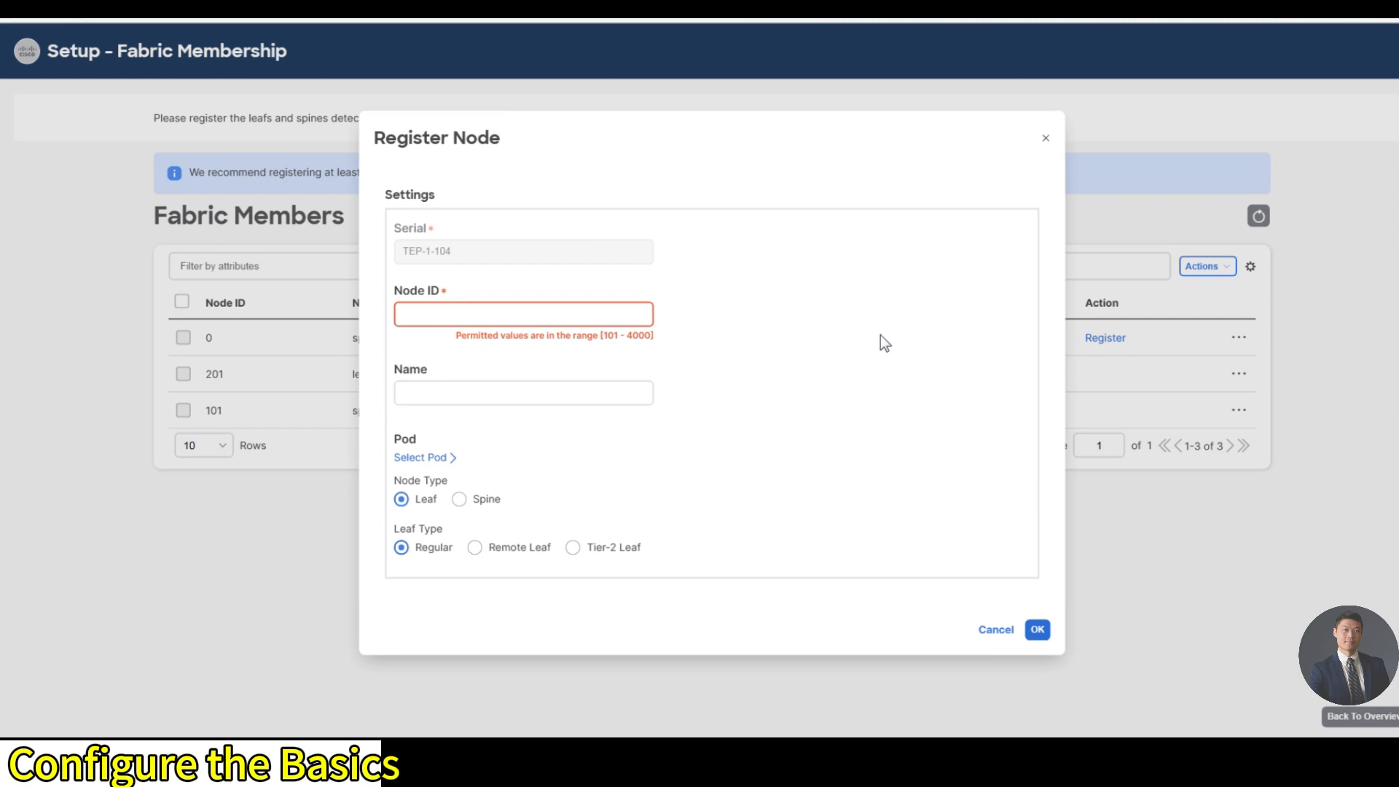
pyautogui.click(618, 314)
pyautogui.write('102')
pyautogui.press('Tab')
pyautogui.write('Spine2')
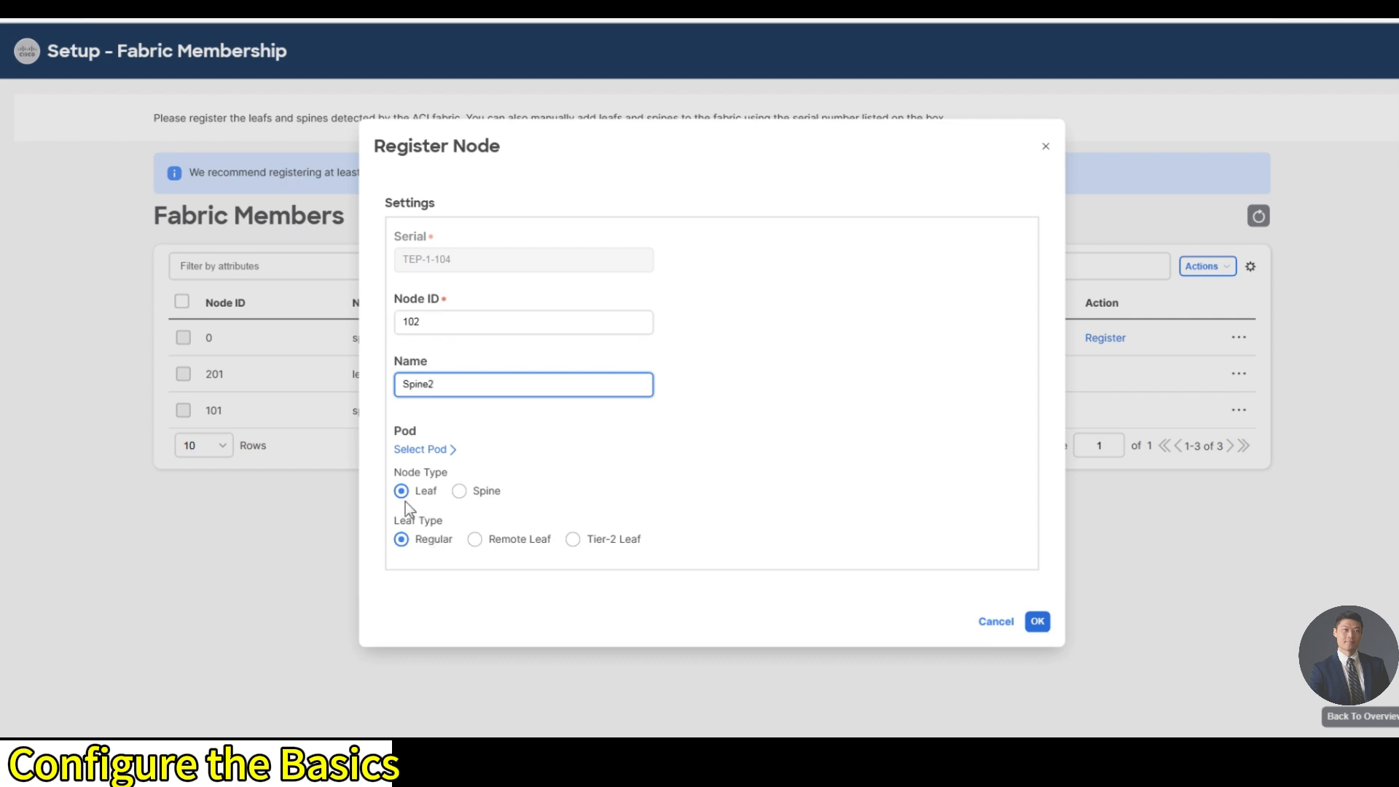
pyautogui.click(459, 490)
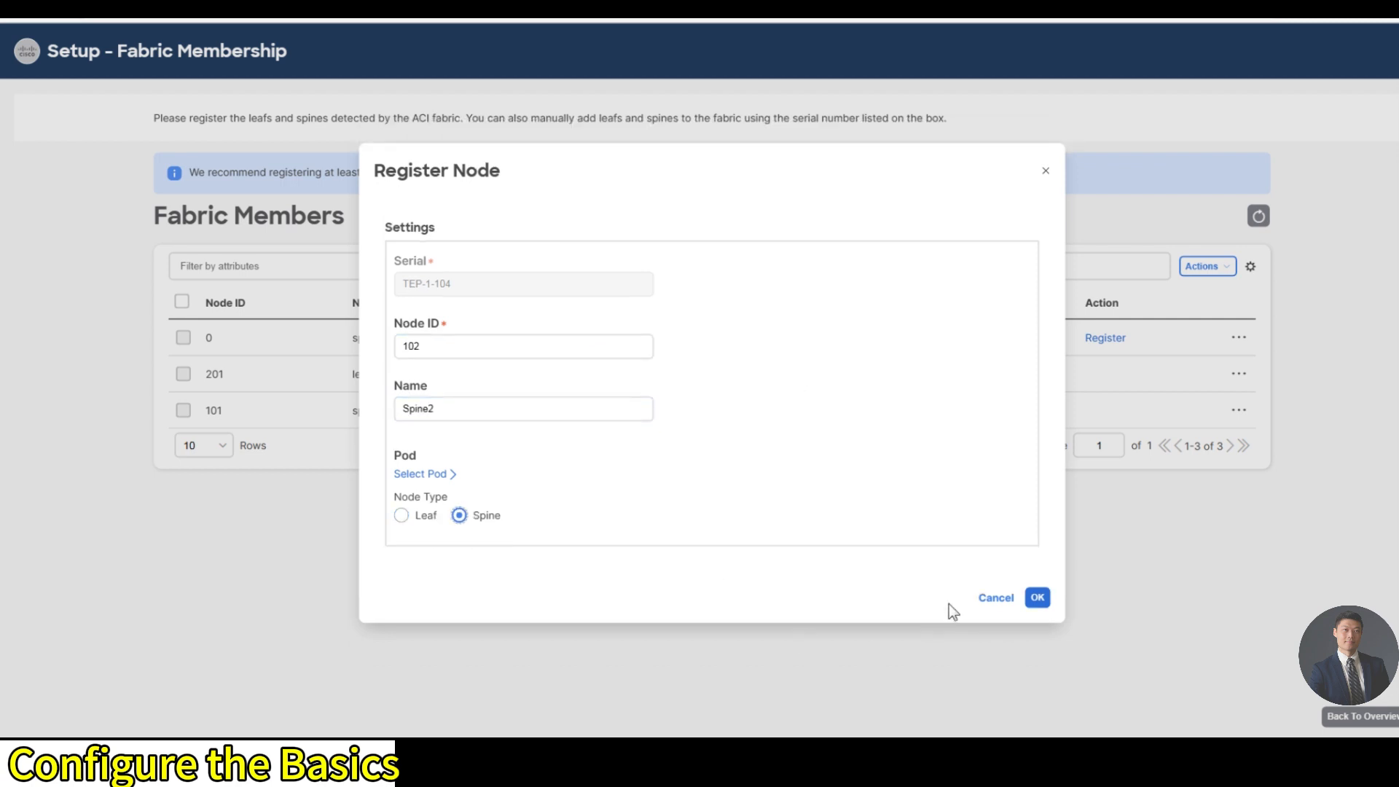
pyautogui.click(1034, 599)
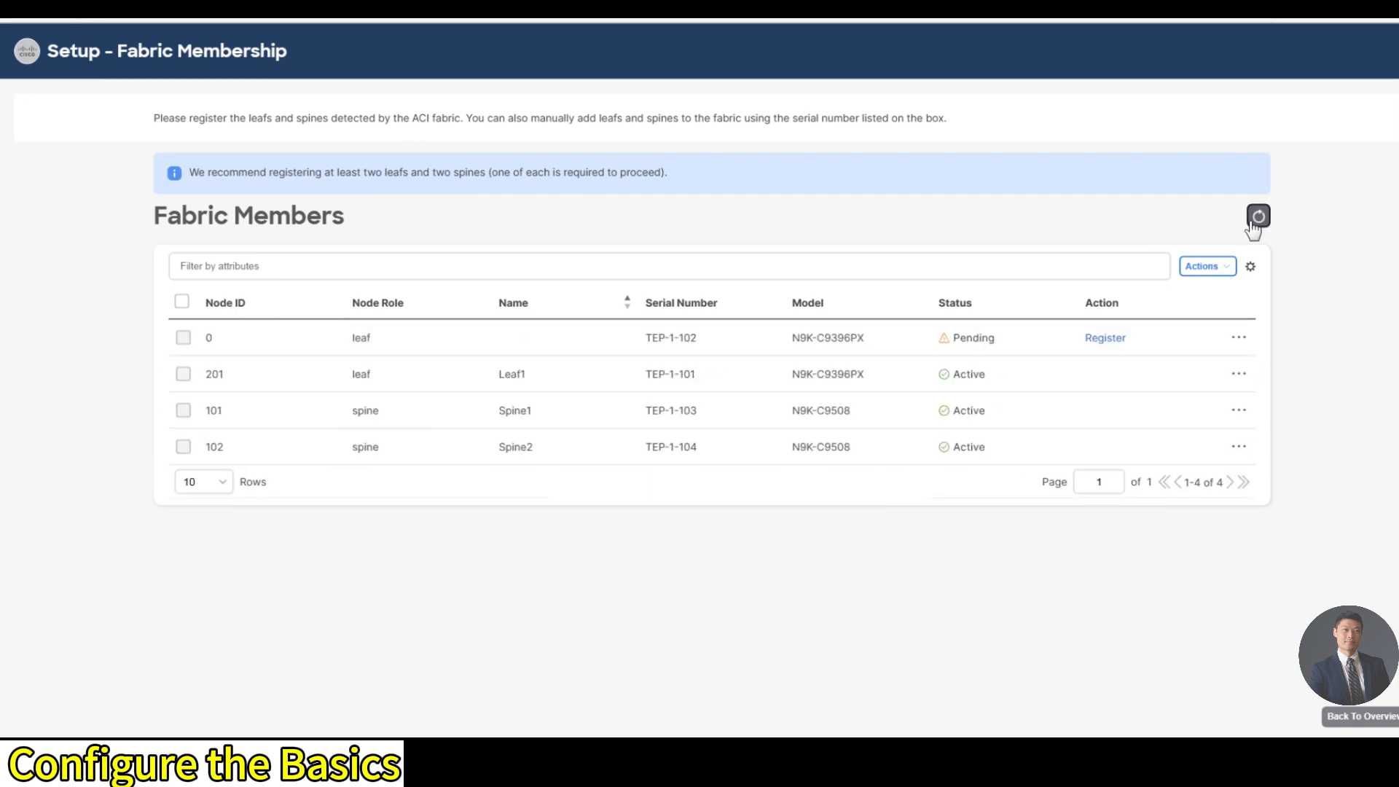
# Step: Register leaf TEP-1-102 as a fabric member with node ID 202 and name Leaf2
pyautogui.click(1106, 340)
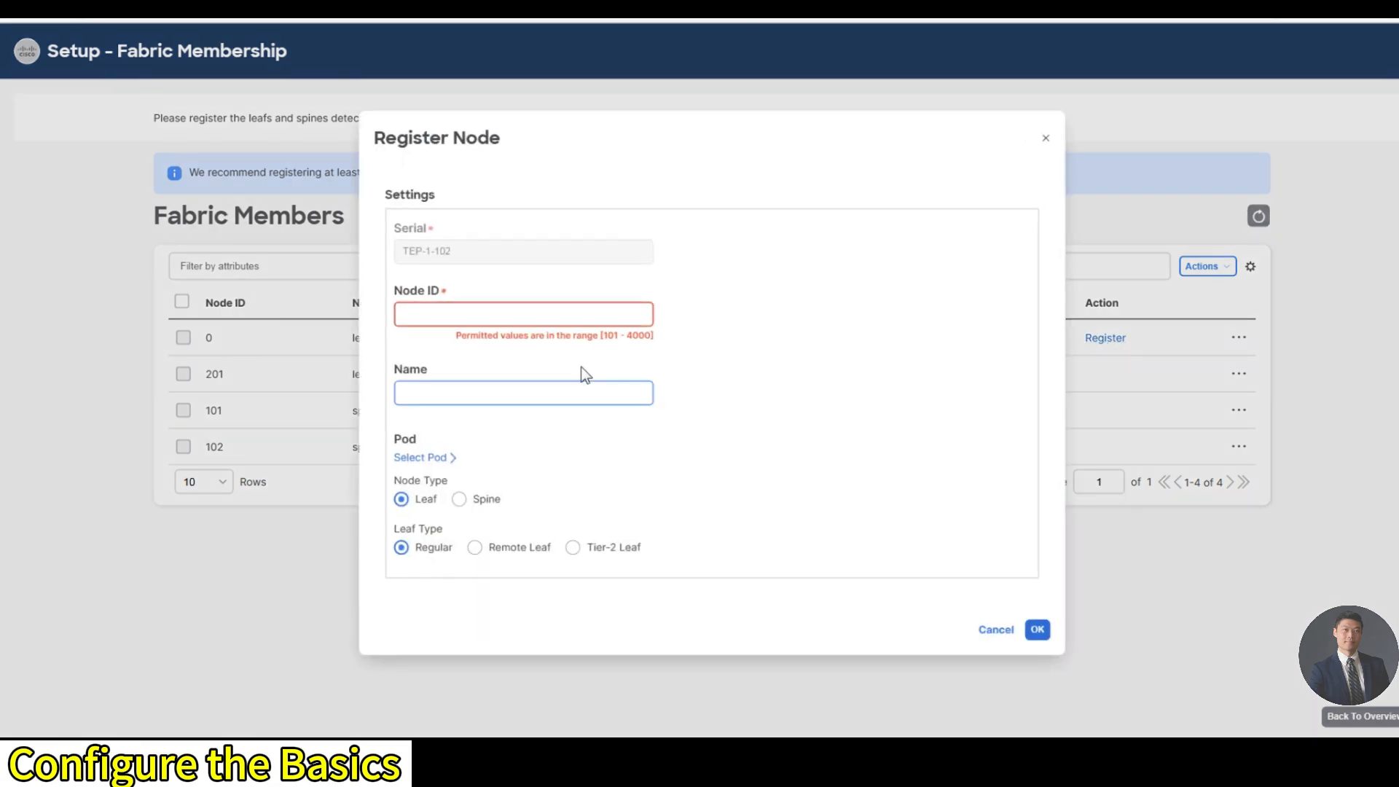
pyautogui.click(576, 314)
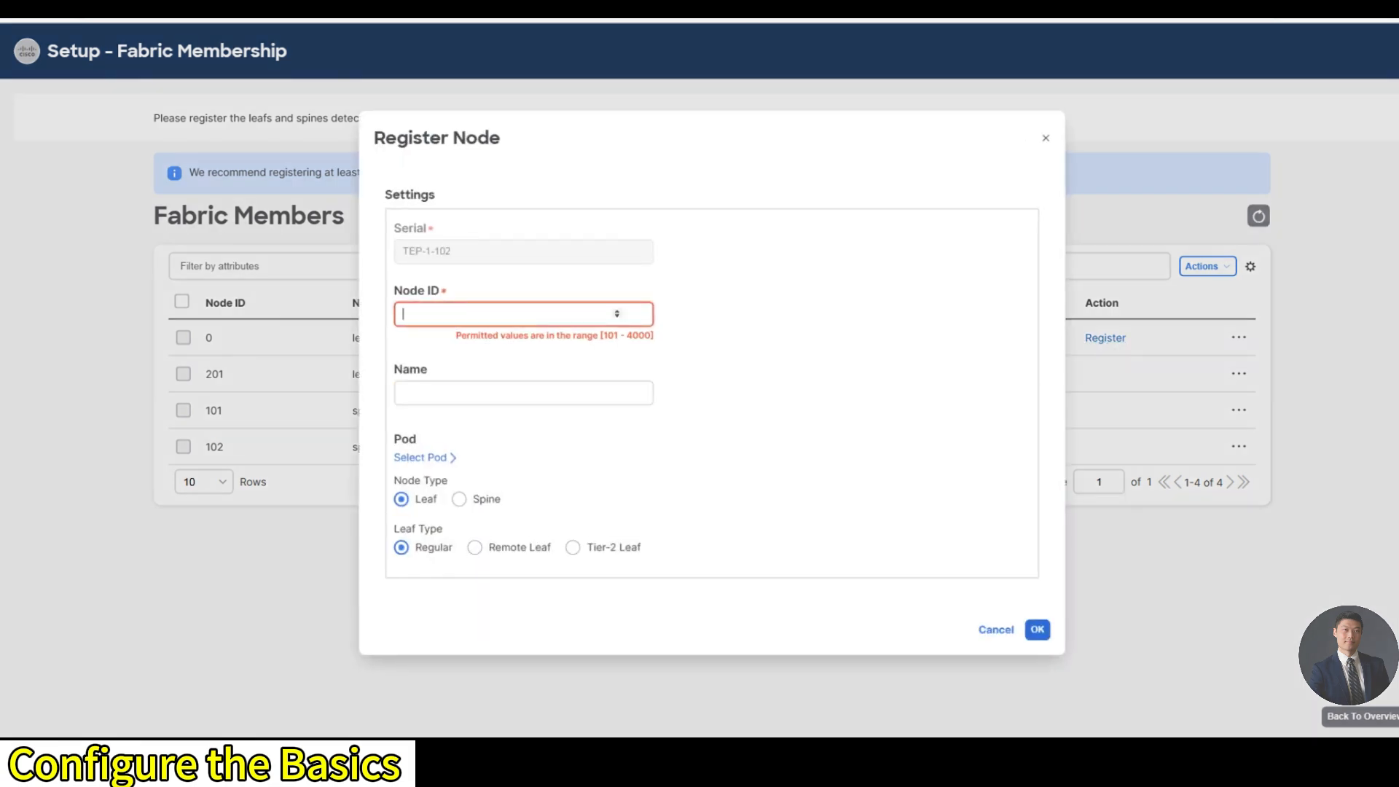
pyautogui.write('202')
pyautogui.press('Tab')
pyautogui.write('Leaf2')
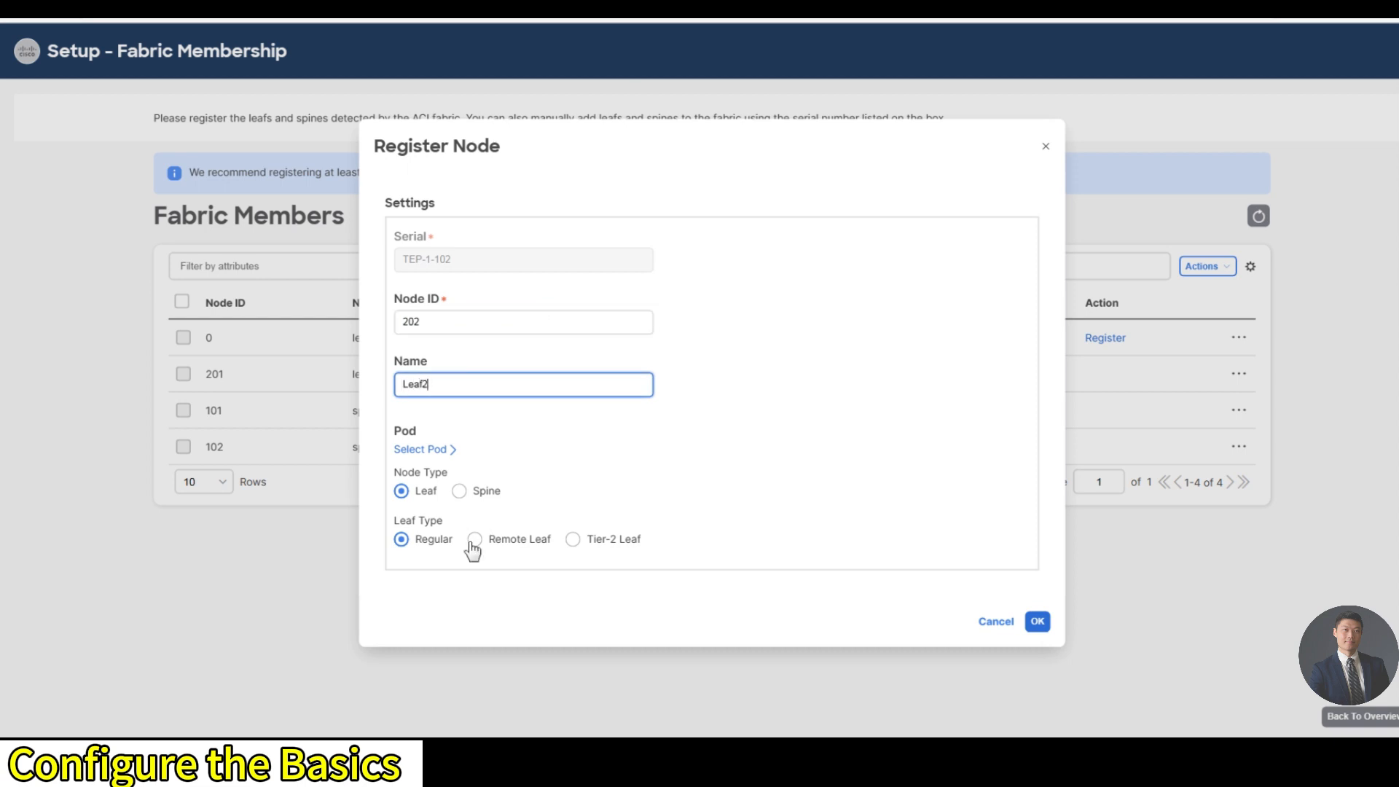
pyautogui.click(1038, 622)
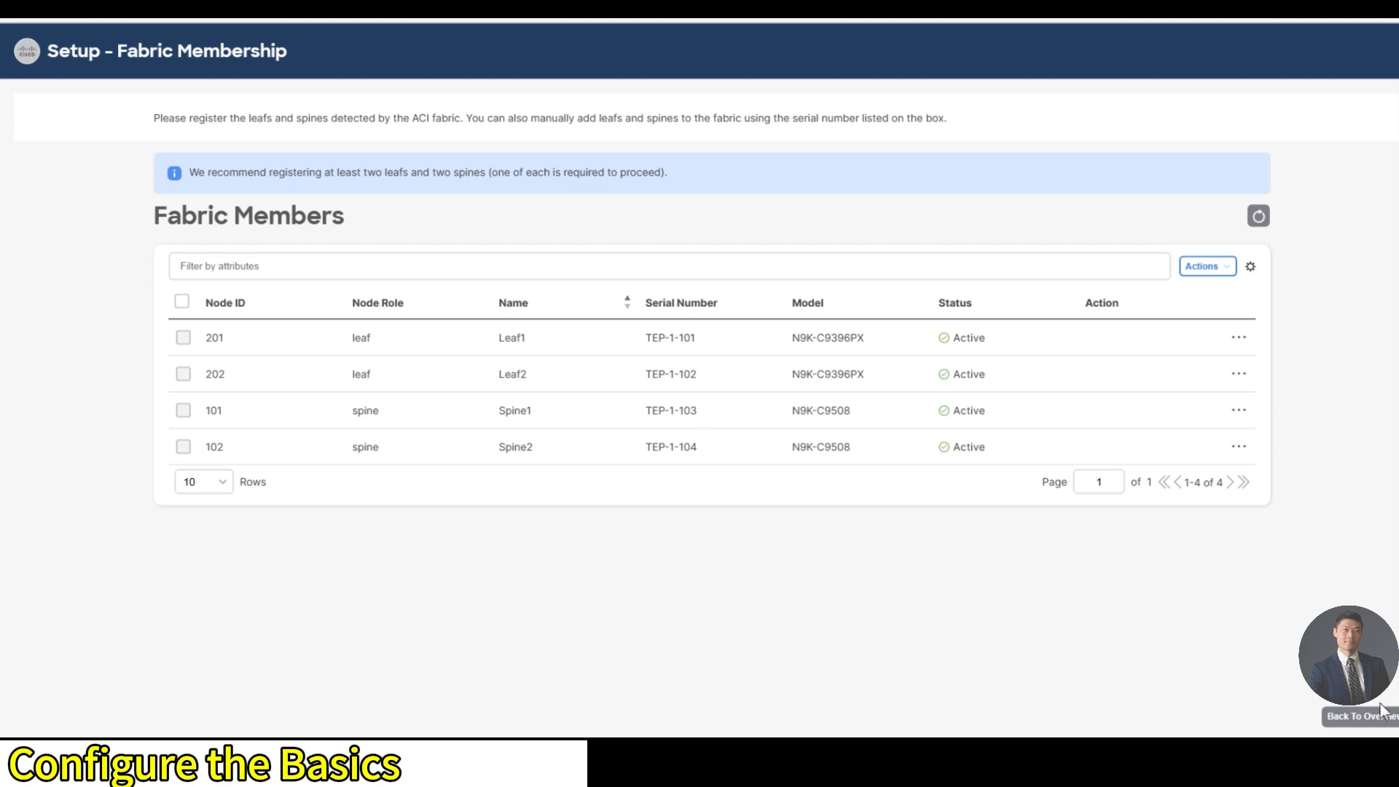
# Step: Save out-of-band management for Spine1, Spine2, Leaf1 and Leaf2 with the IPv4 gateway 198.18.128.1/18 and the suggested addresses
pyautogui.click(1360, 717)
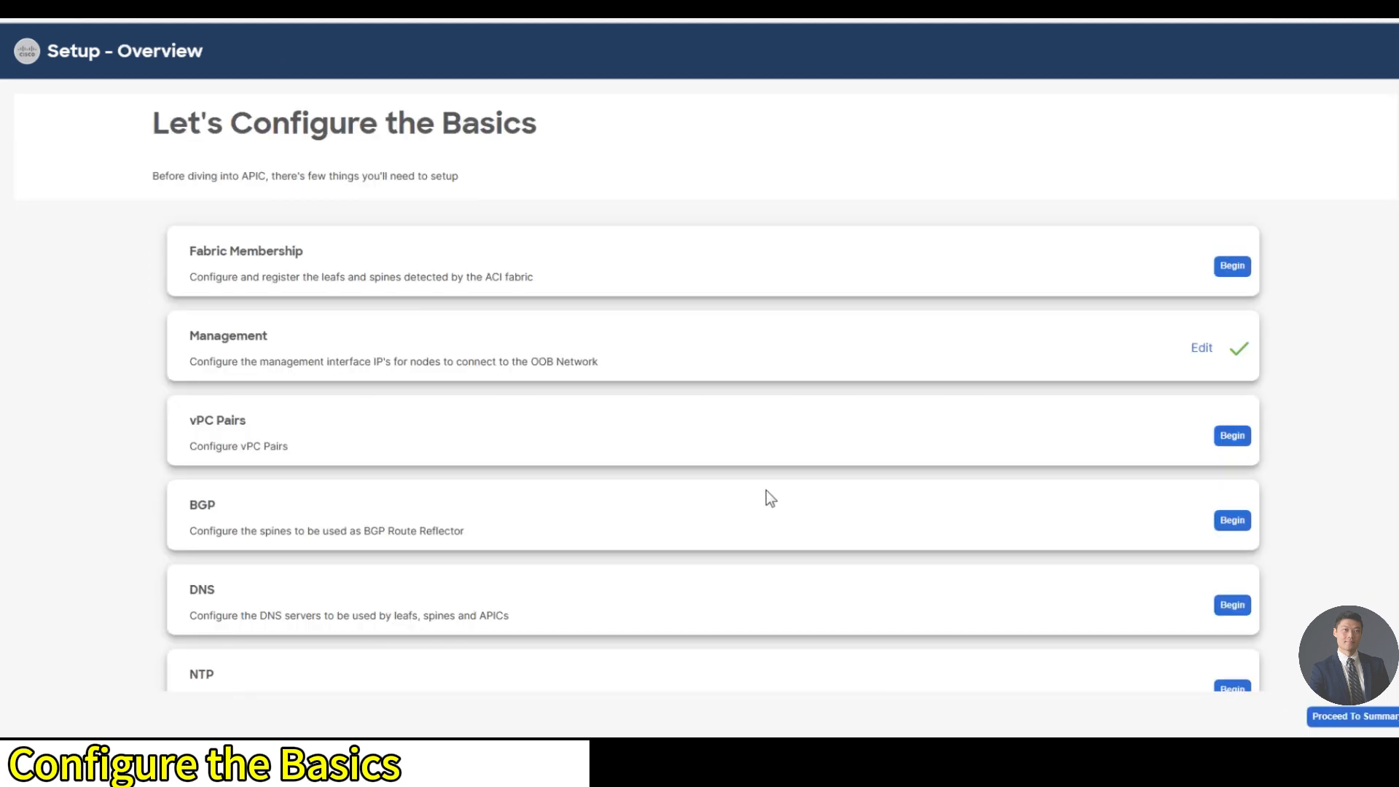
pyautogui.click(1204, 353)
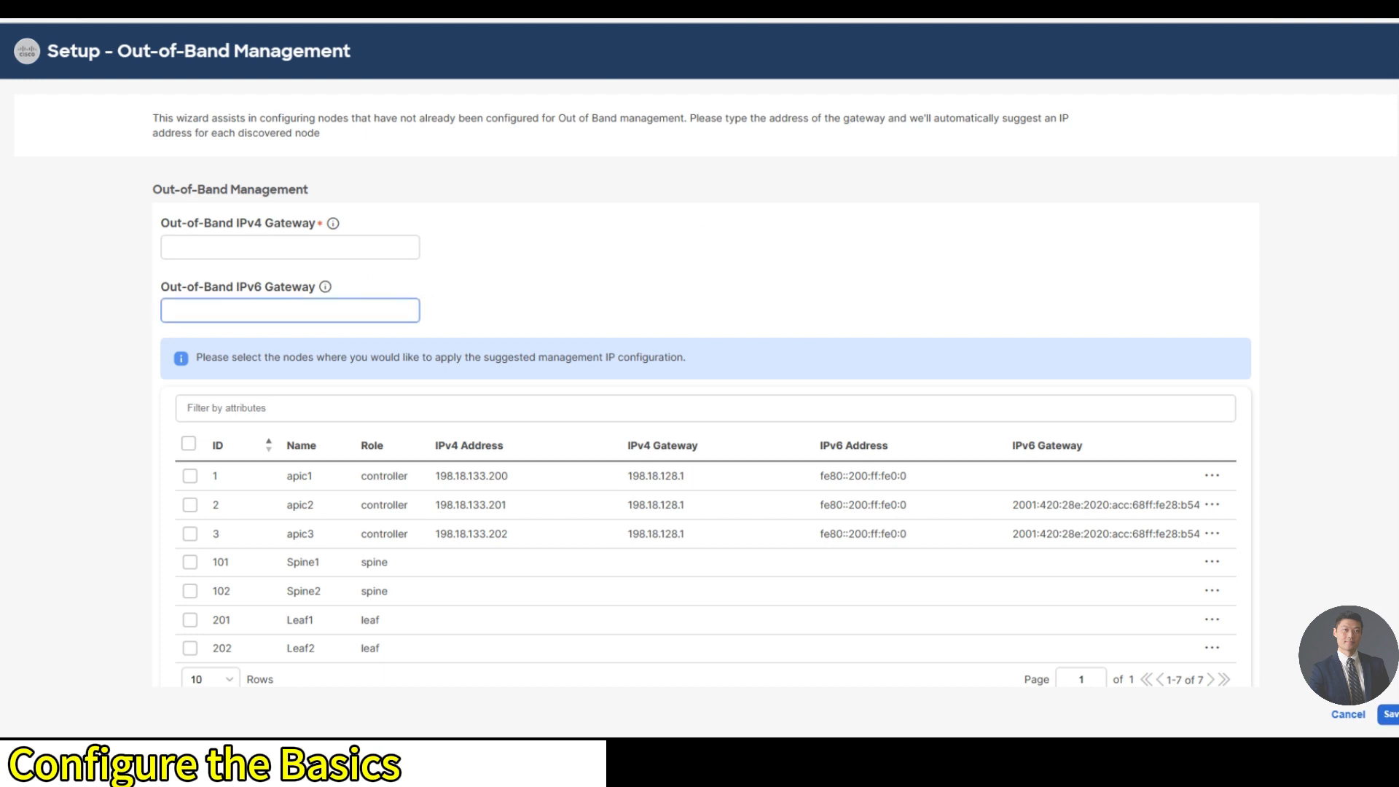
pyautogui.click(190, 562)
pyautogui.click(190, 591)
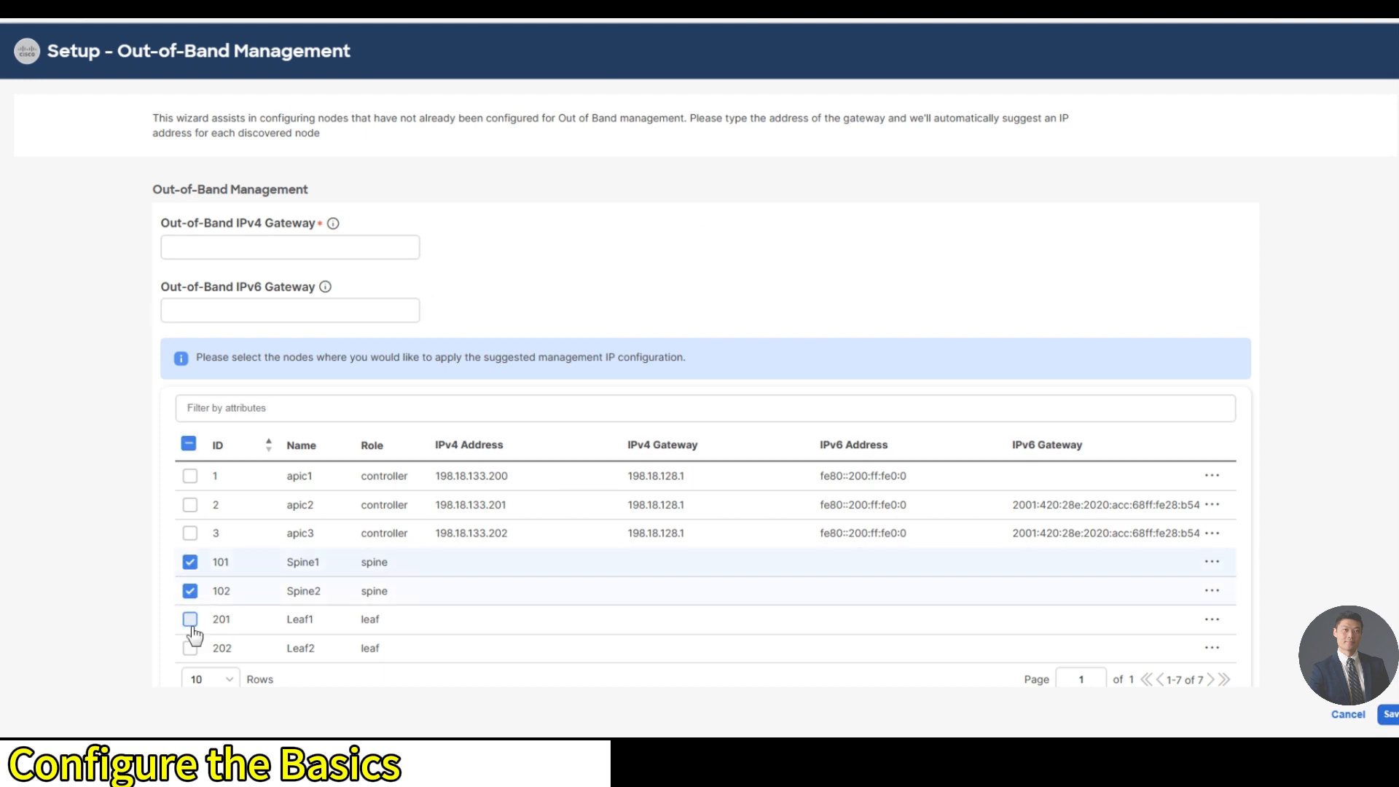
pyautogui.click(190, 619)
pyautogui.click(191, 648)
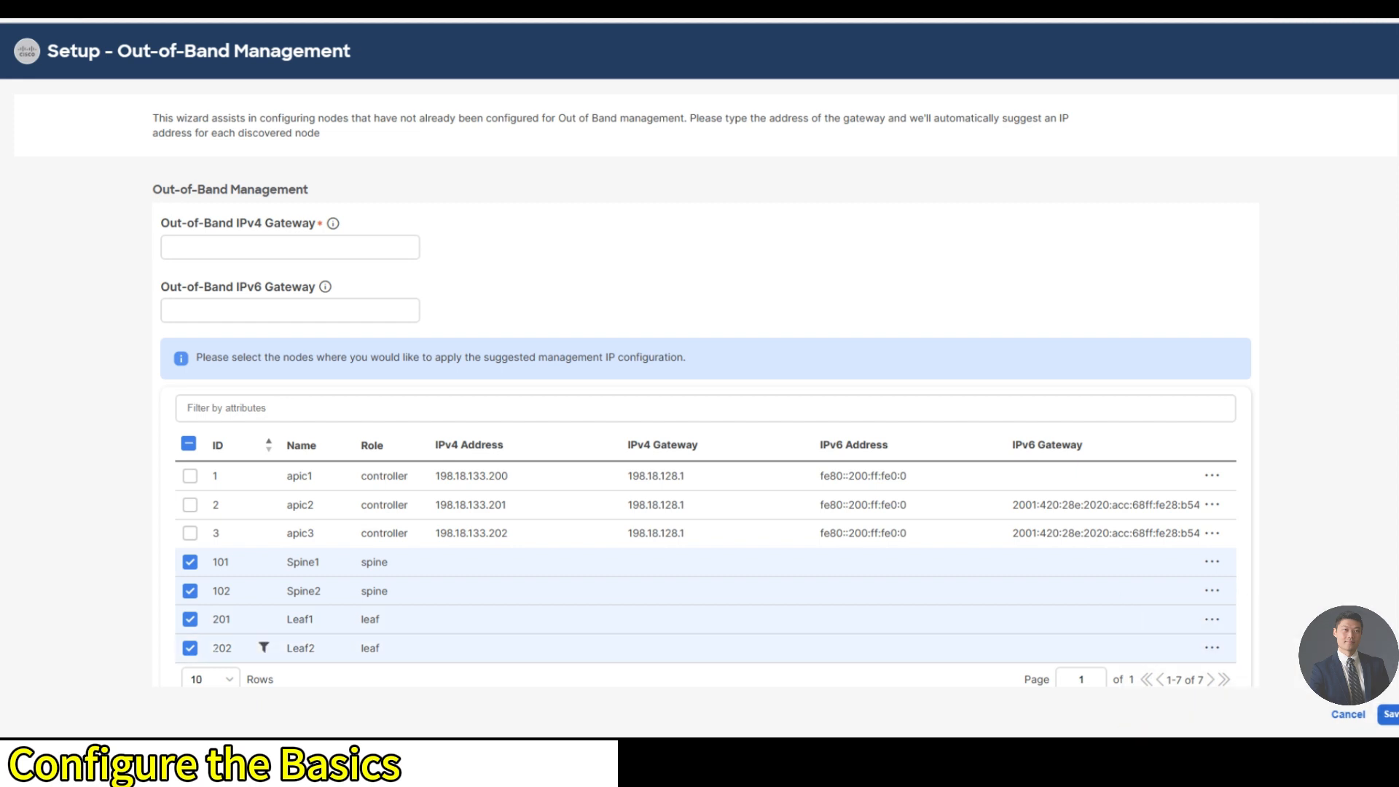
pyautogui.click(232, 247)
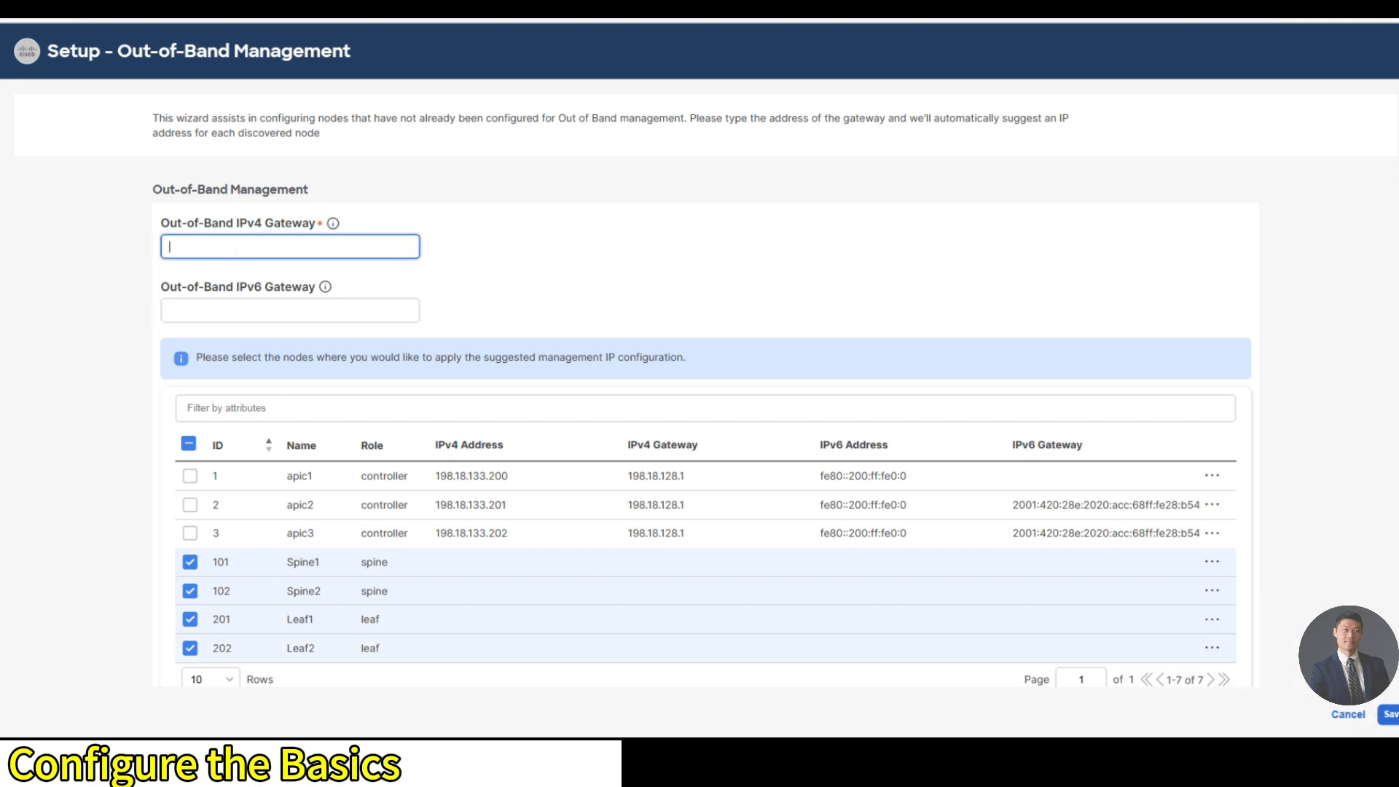
pyautogui.write('198')
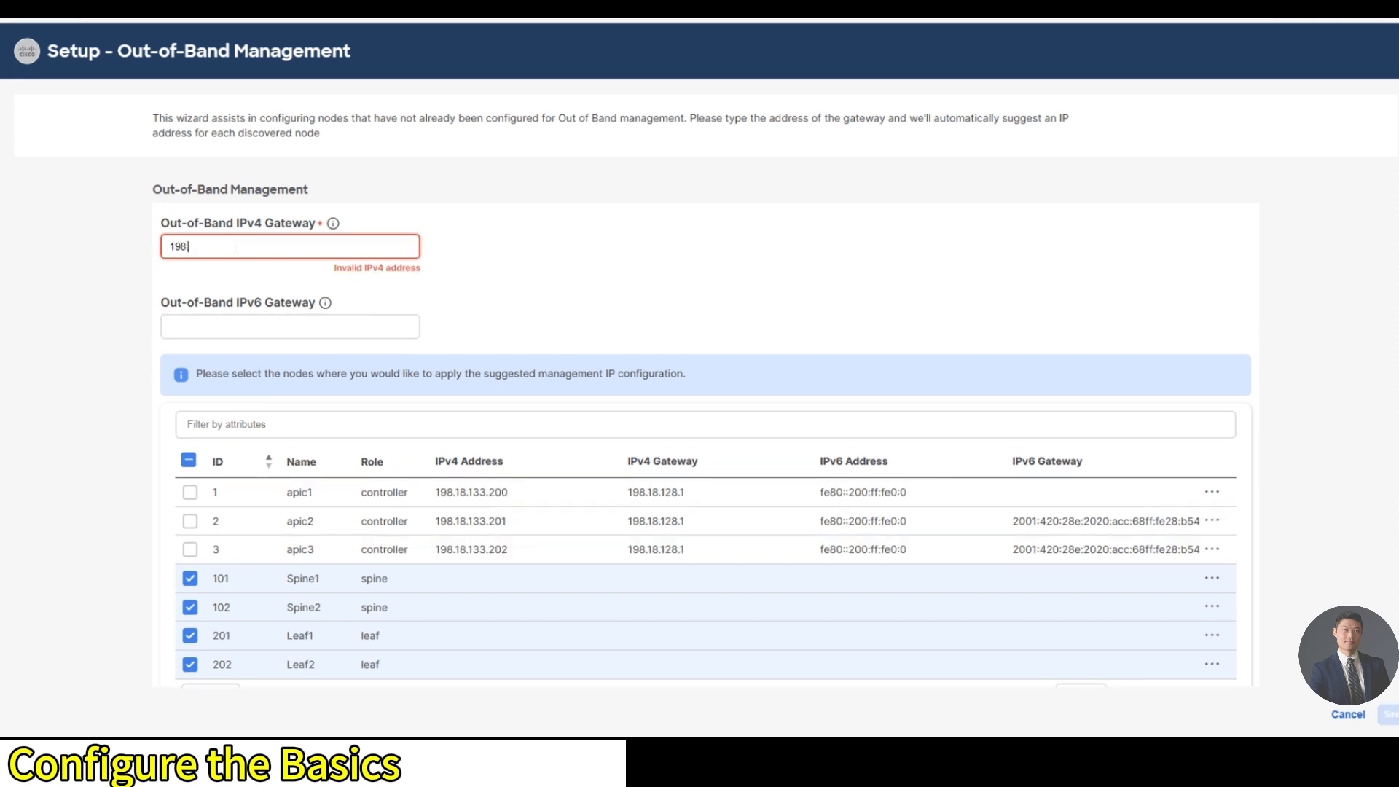
pyautogui.write('.18.128.1/18')
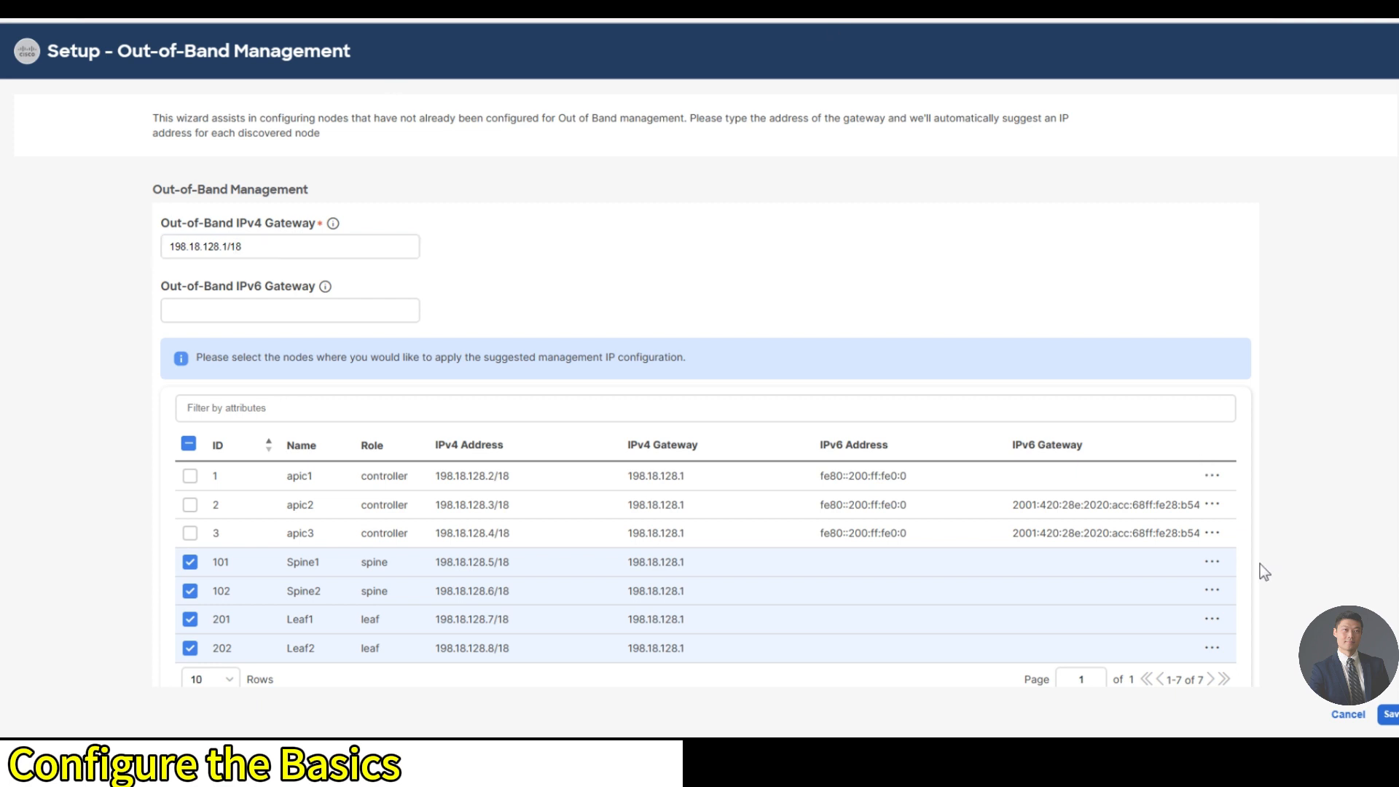
pyautogui.click(1390, 715)
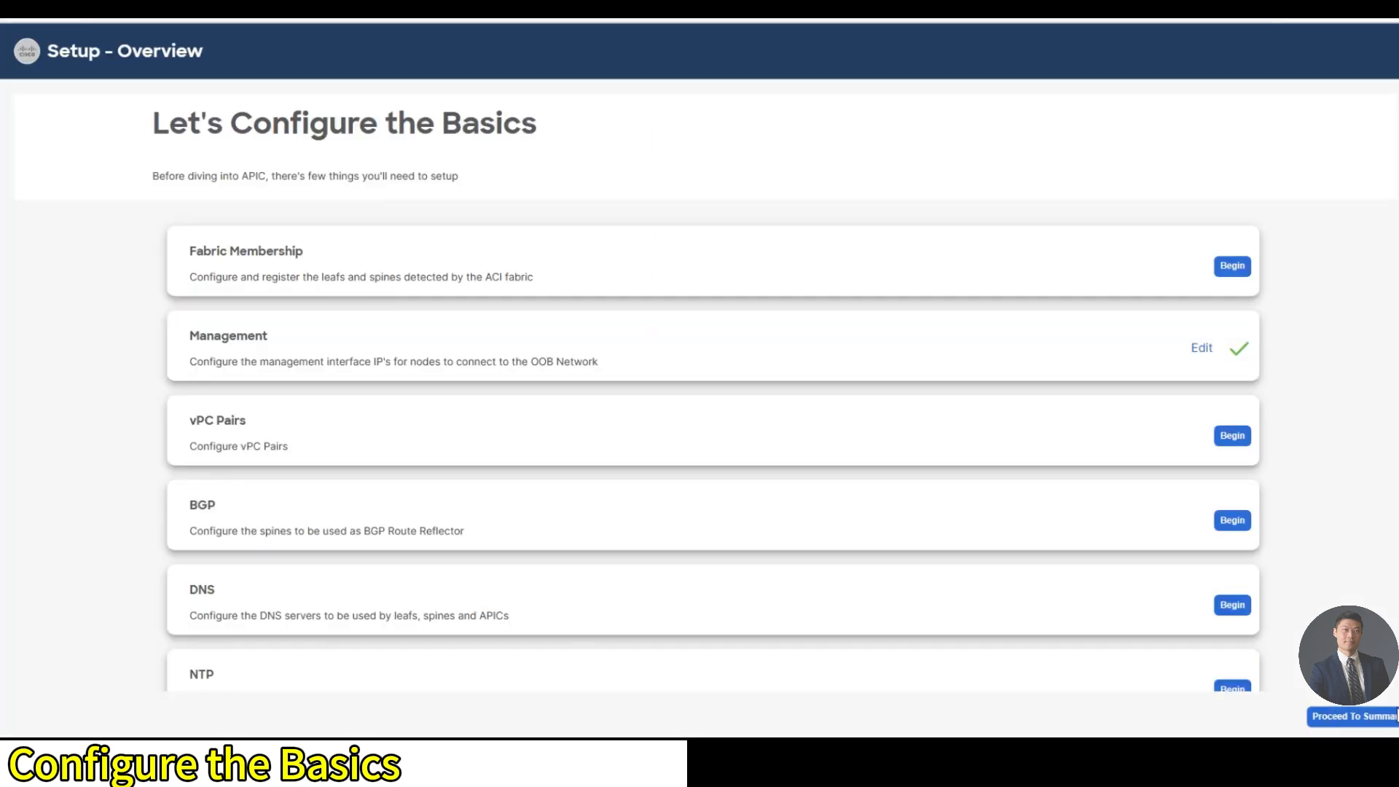
# Step: Reopen the out-of-band management setup until all nodes are updated and check the spines' and leafs' IPv4 addresses and gateways
pyautogui.click(1203, 349)
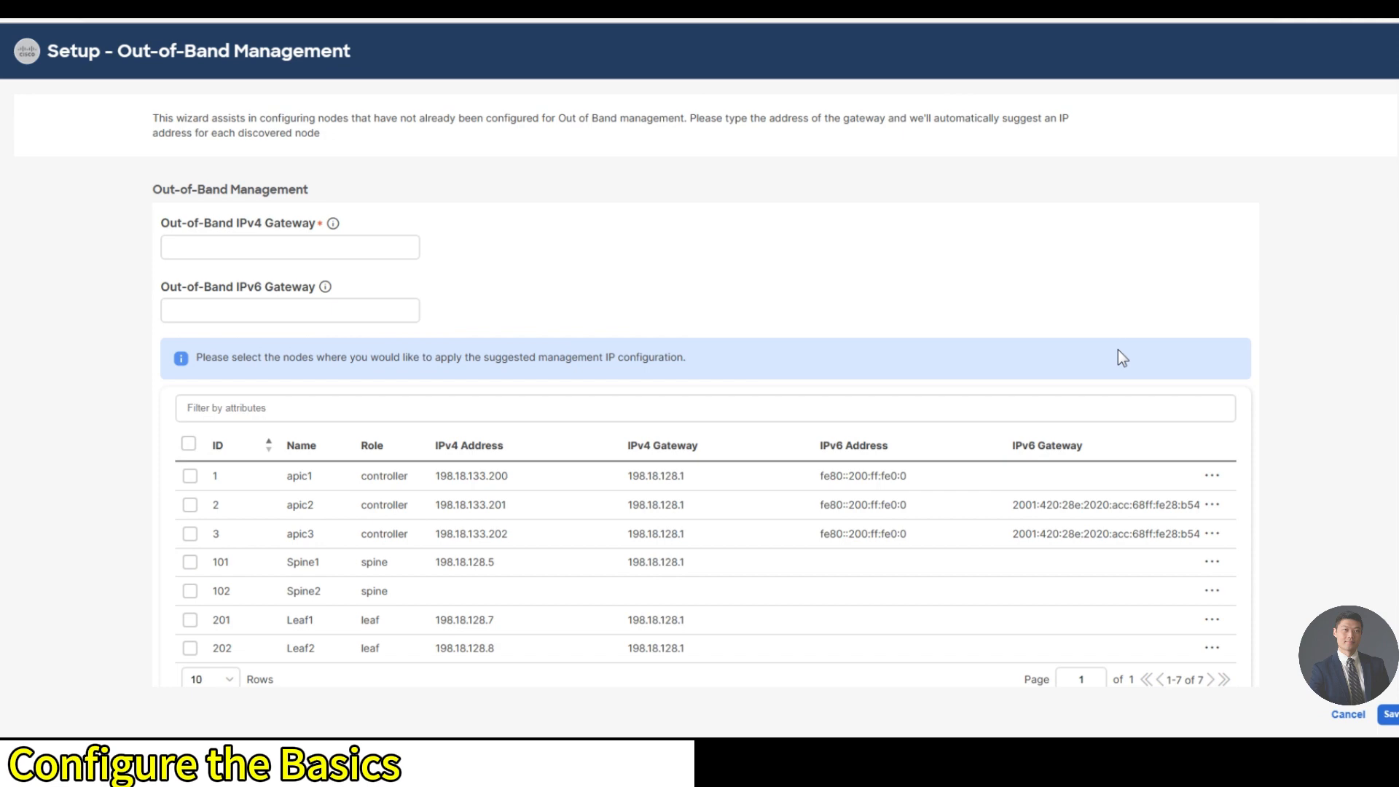
pyautogui.click(1349, 715)
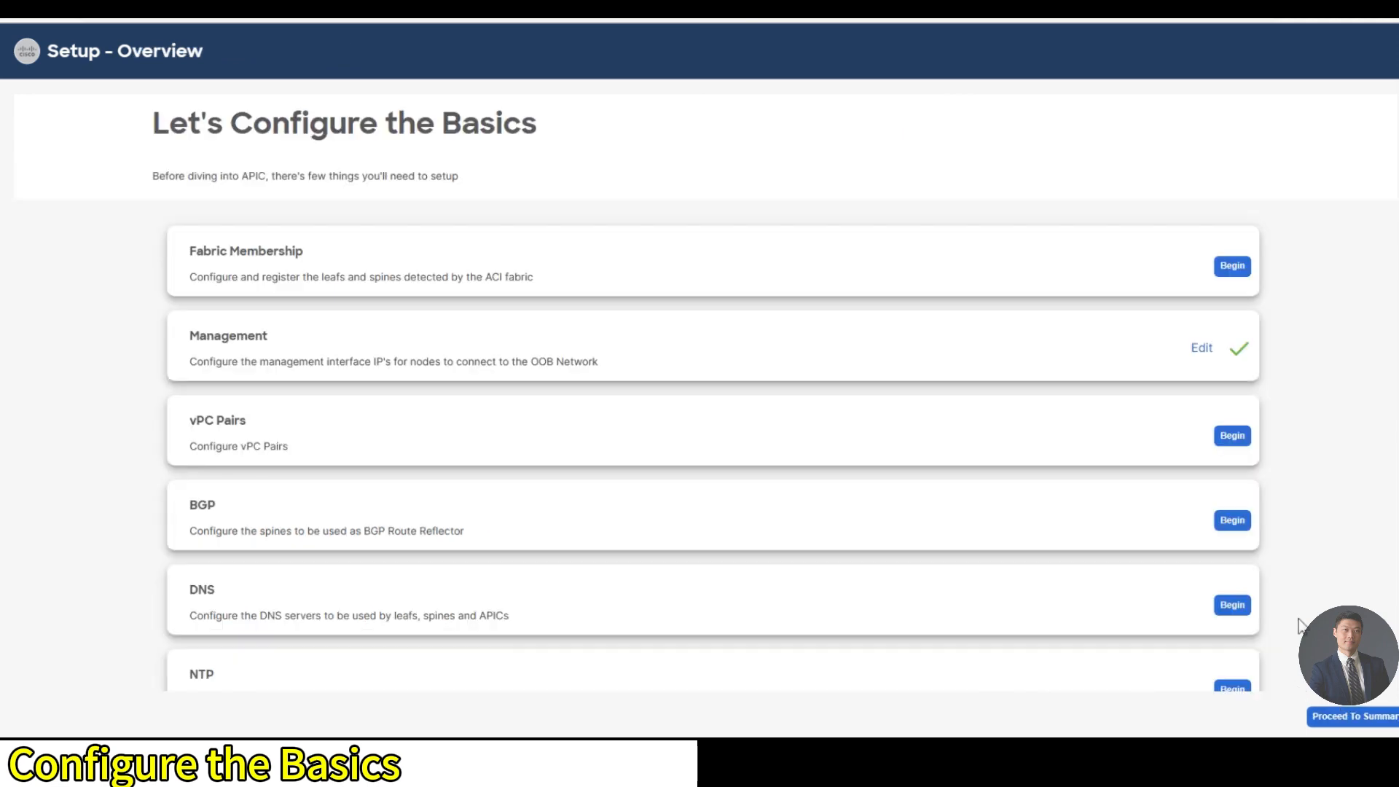
pyautogui.click(1196, 352)
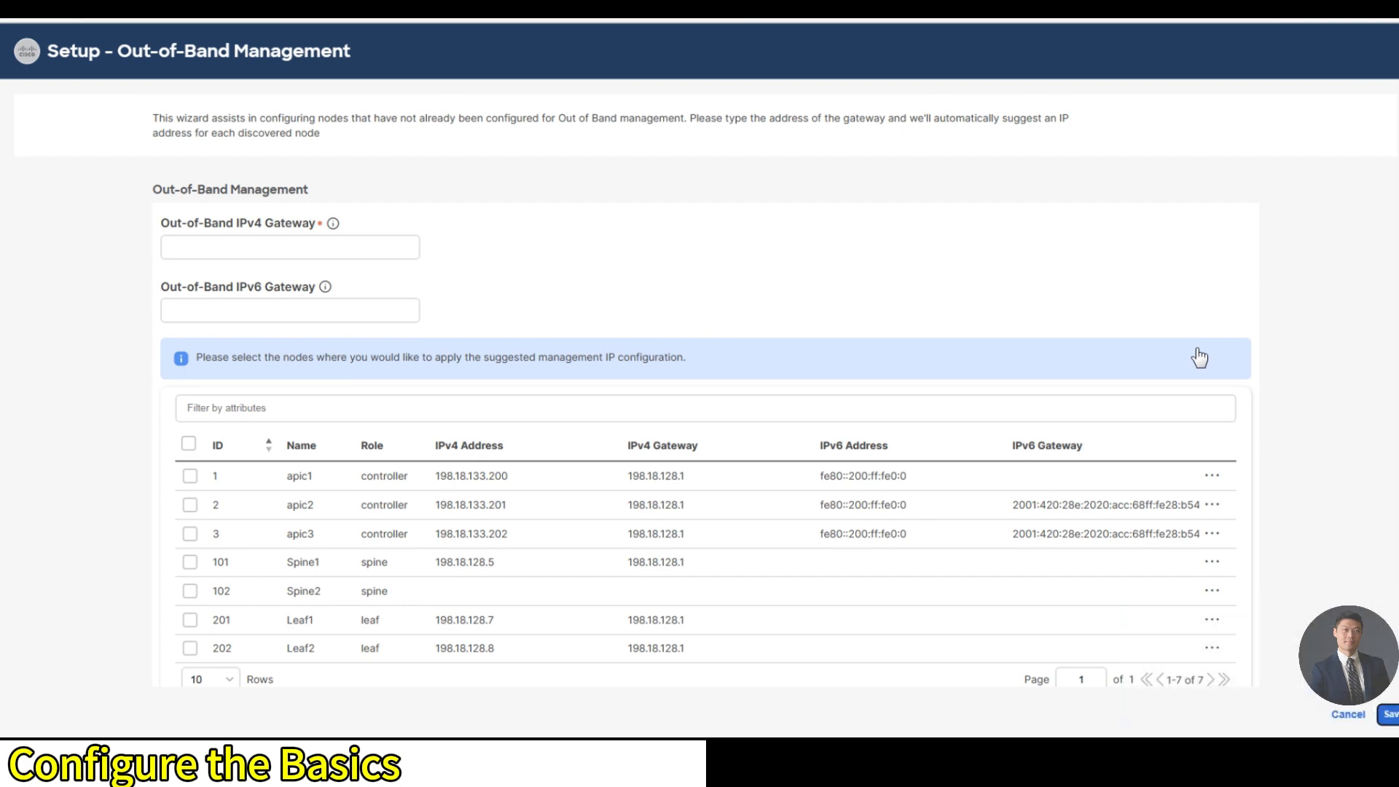
pyautogui.click(1349, 715)
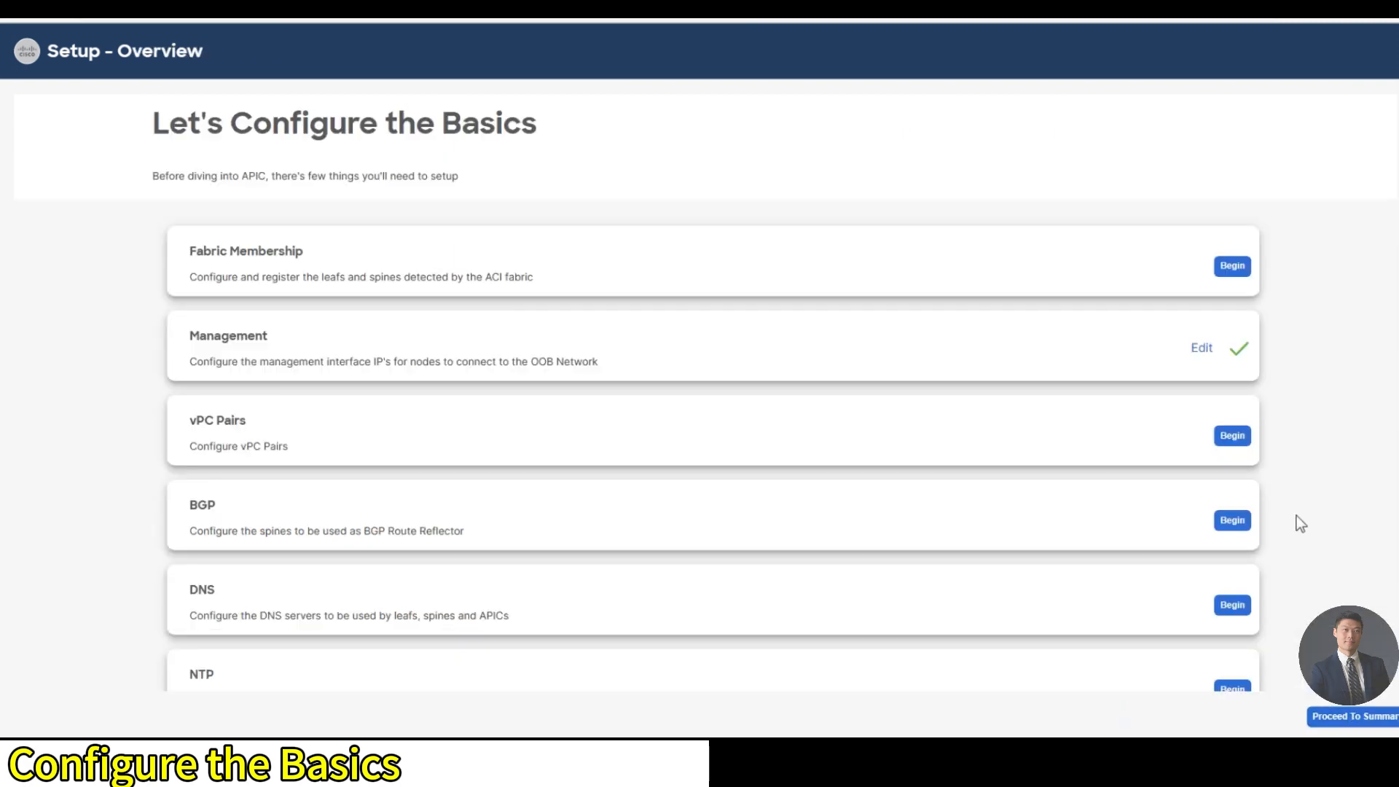
pyautogui.click(1202, 353)
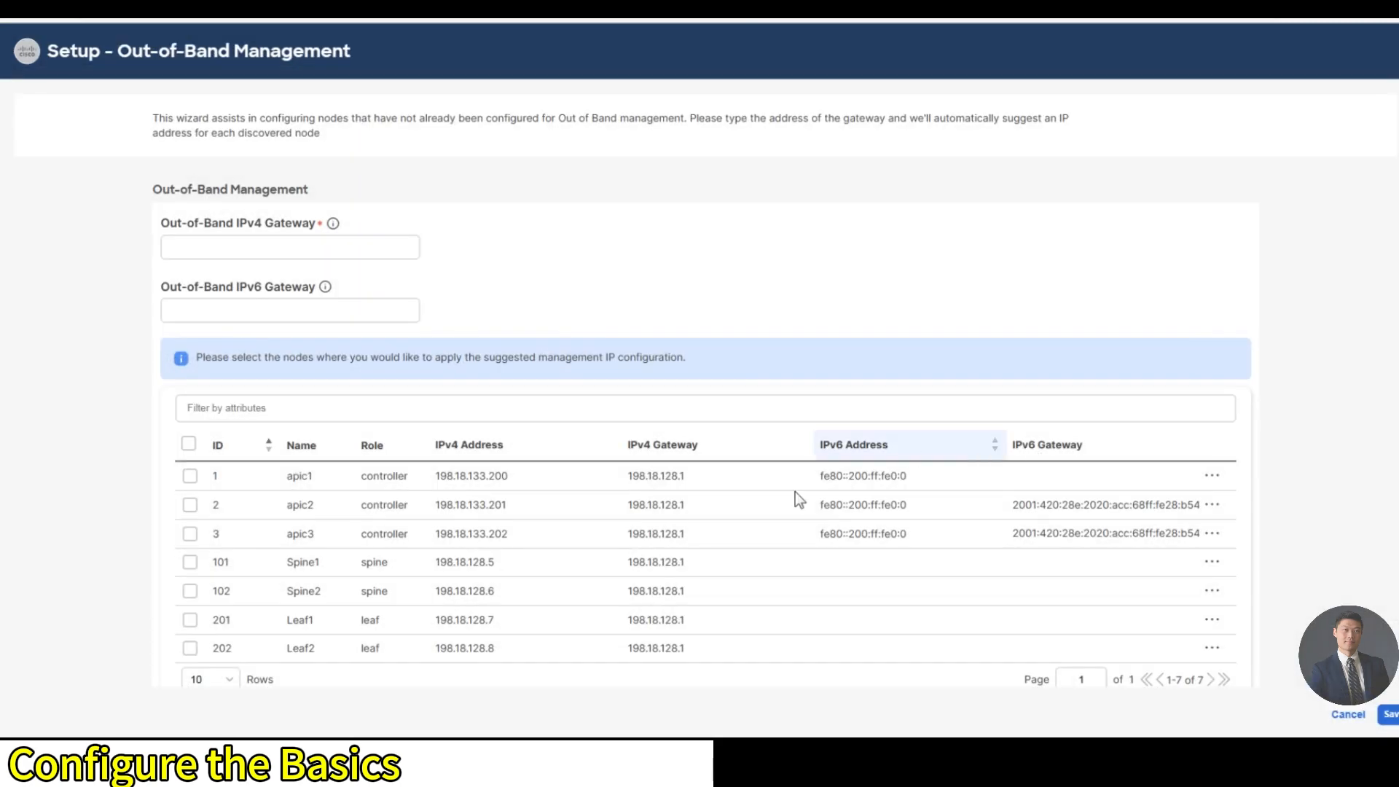
pyautogui.moveTo(447, 562)
pyautogui.mouseDown()
pyautogui.moveTo(485, 591)
pyautogui.moveTo(494, 650)
pyautogui.moveTo(448, 562)
pyautogui.mouseUp()
pyautogui.click(503, 646)
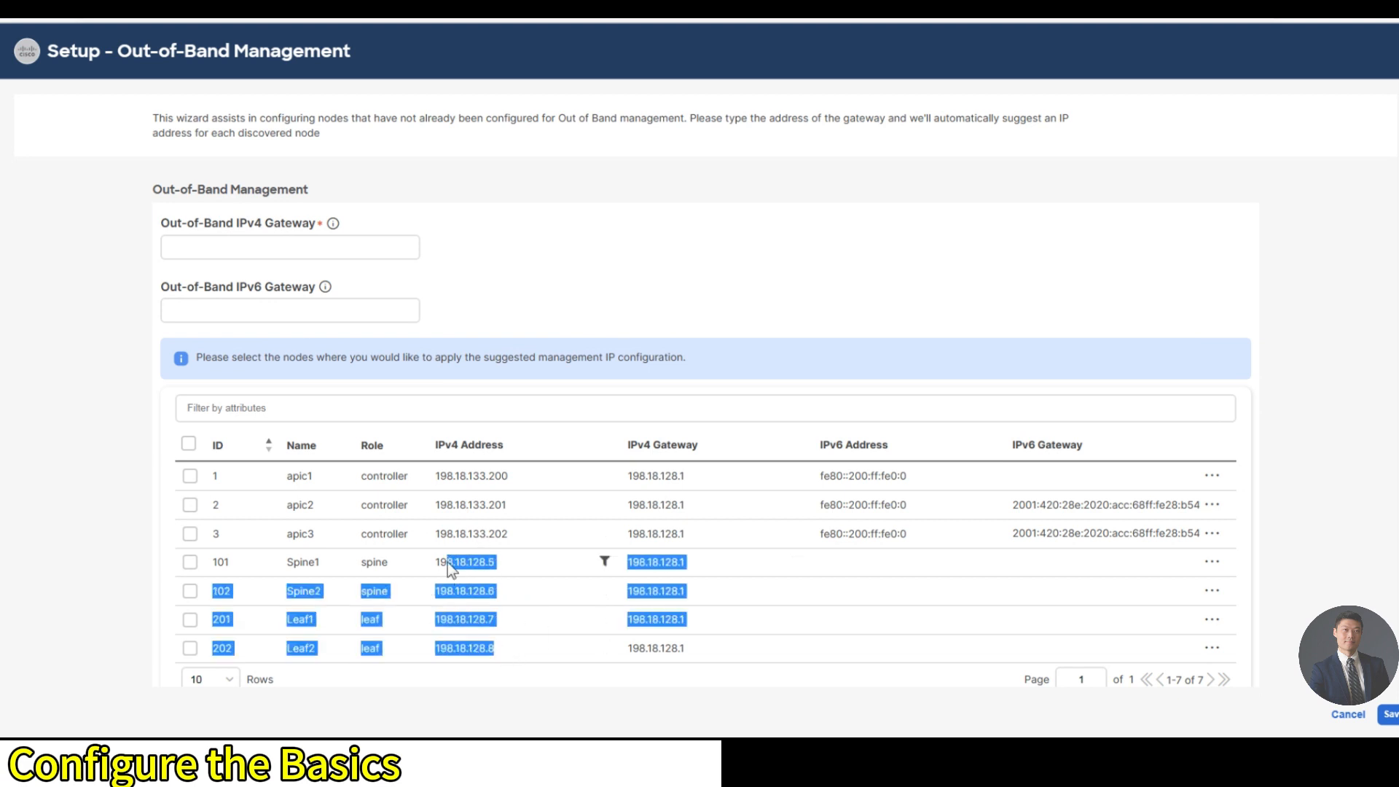
pyautogui.click(514, 589)
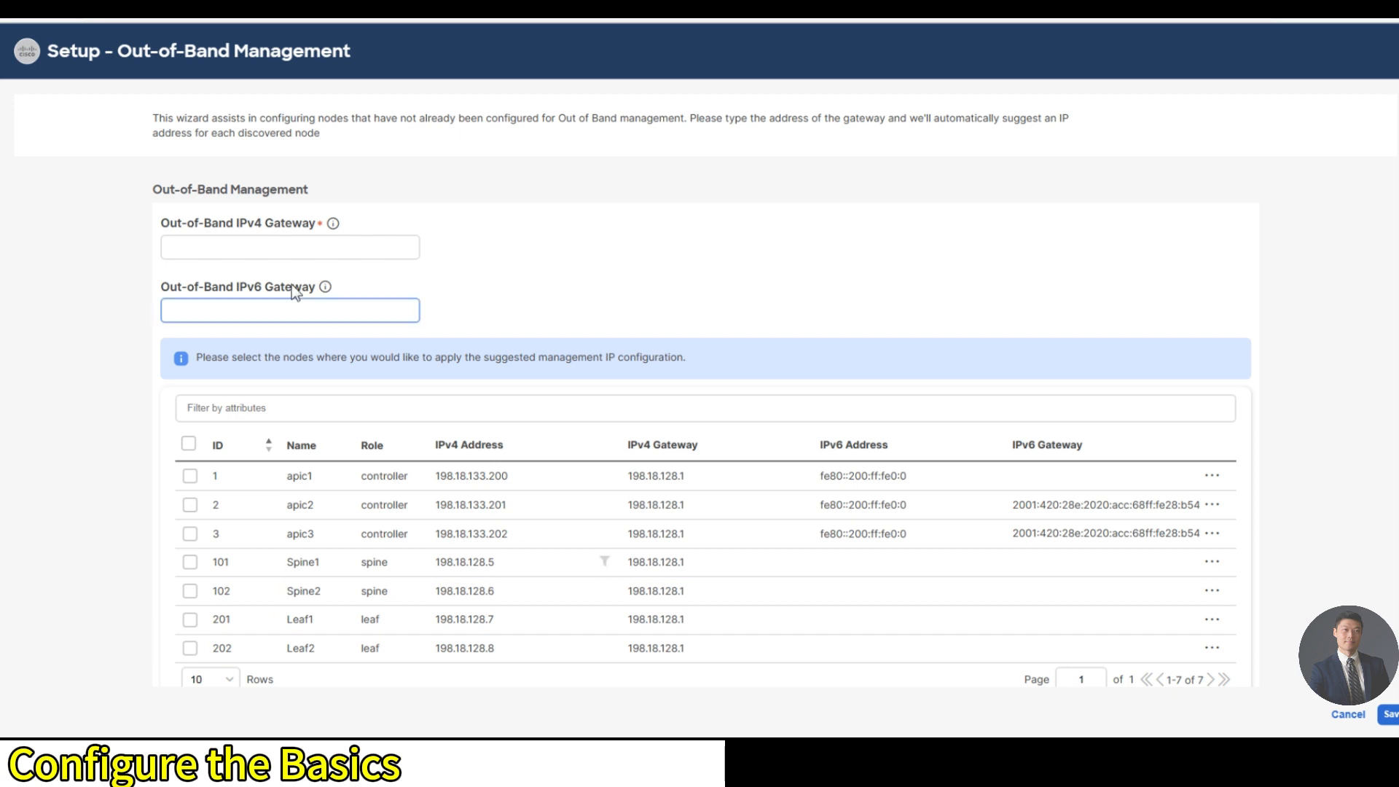
# Step: Start a new vPC leaf switch pair named Leaf1_2 with vPC ID 1
pyautogui.click(320, 244)
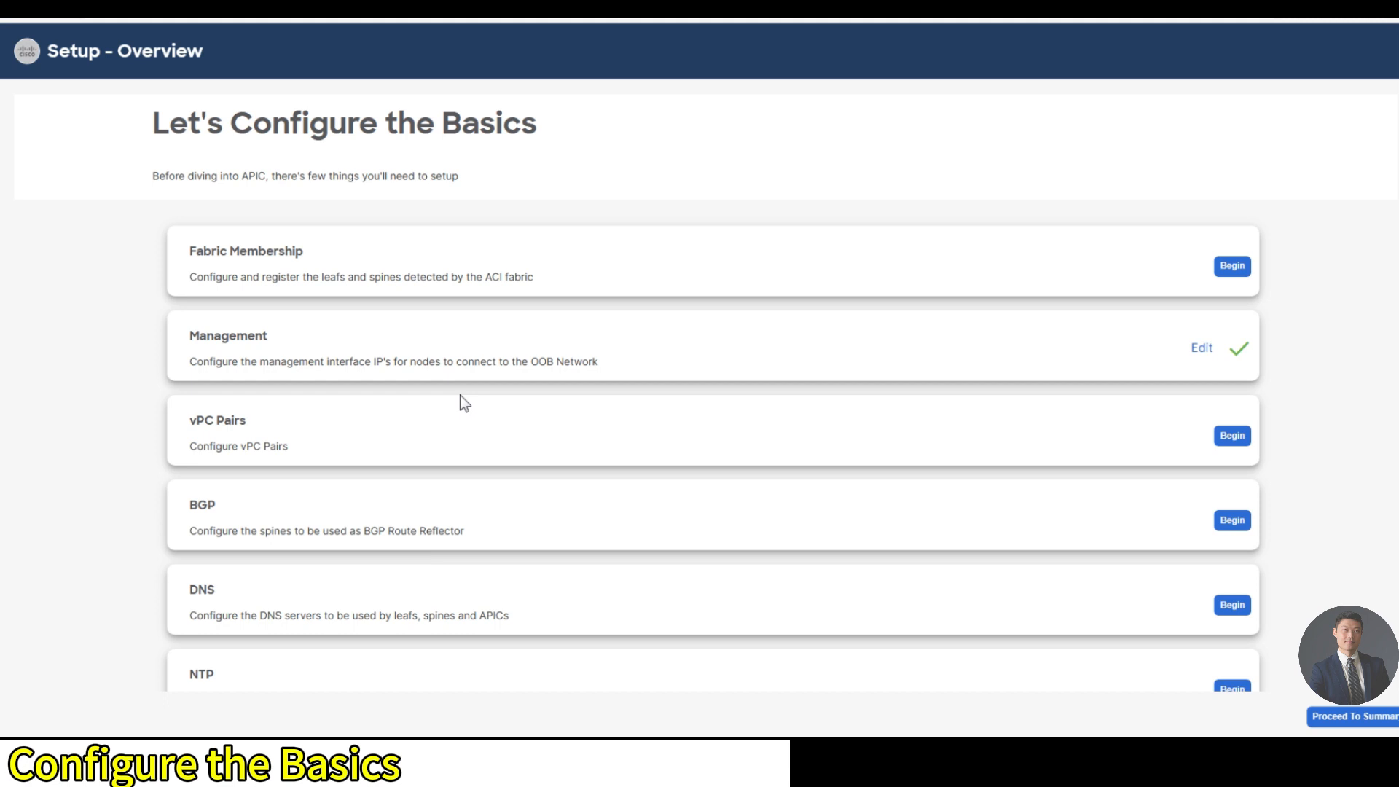
pyautogui.click(1233, 438)
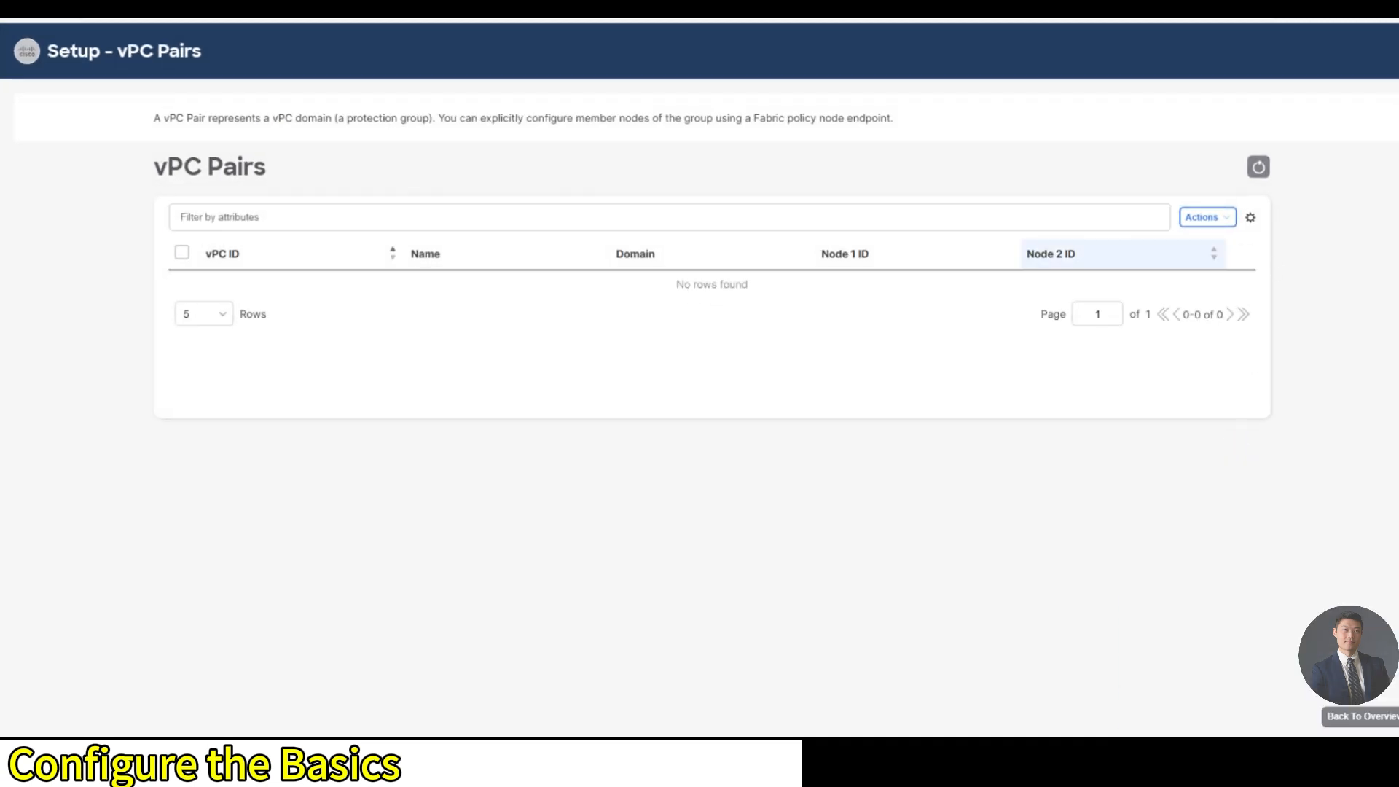
pyautogui.click(1210, 221)
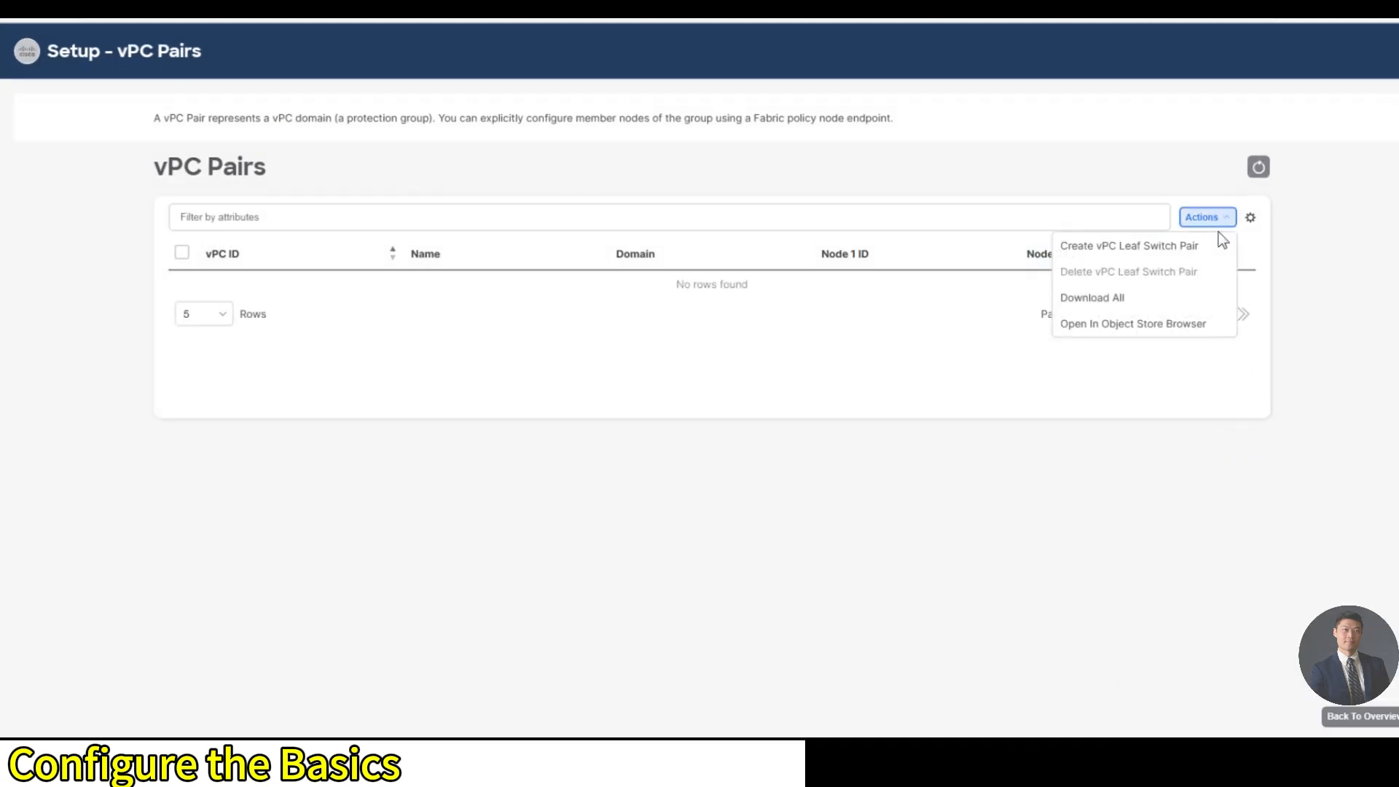
pyautogui.click(1182, 248)
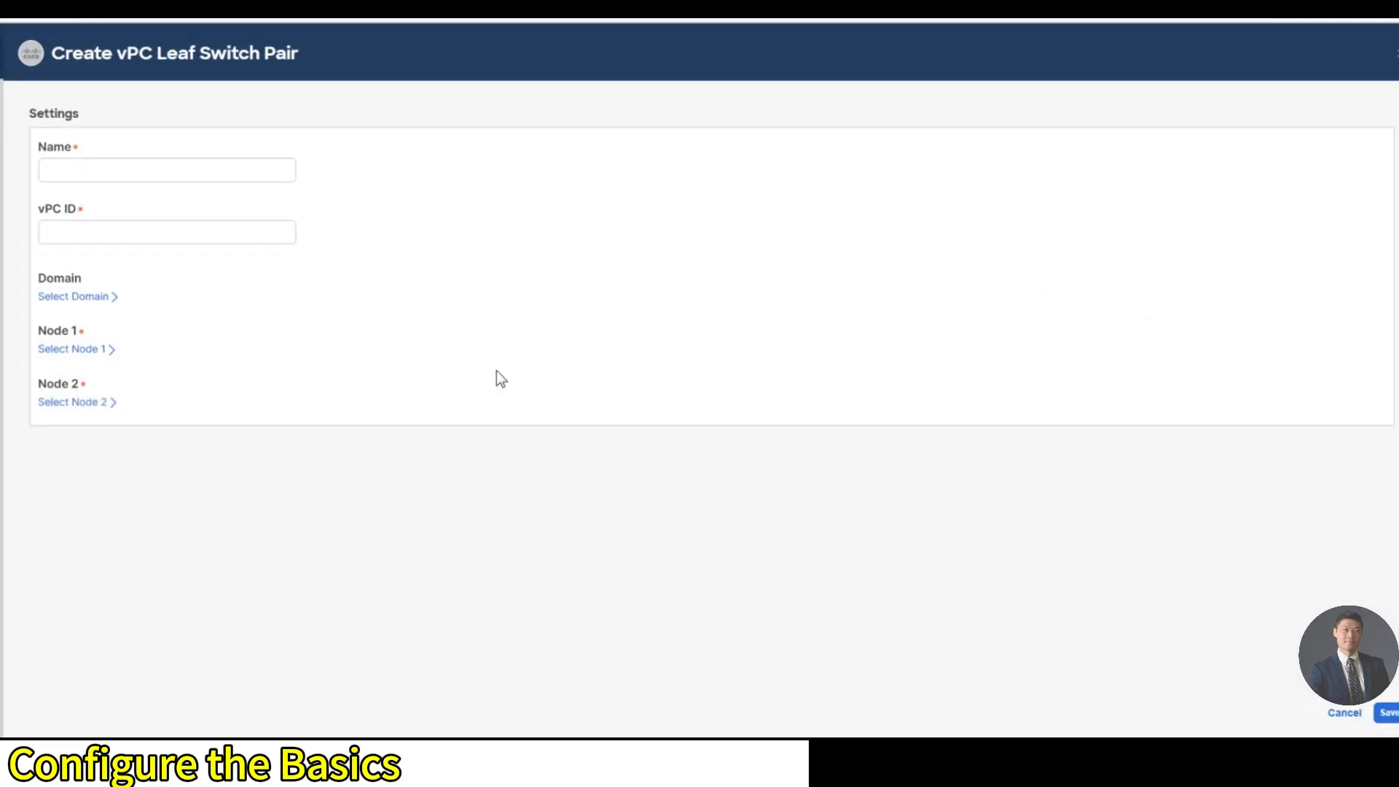
pyautogui.click(117, 169)
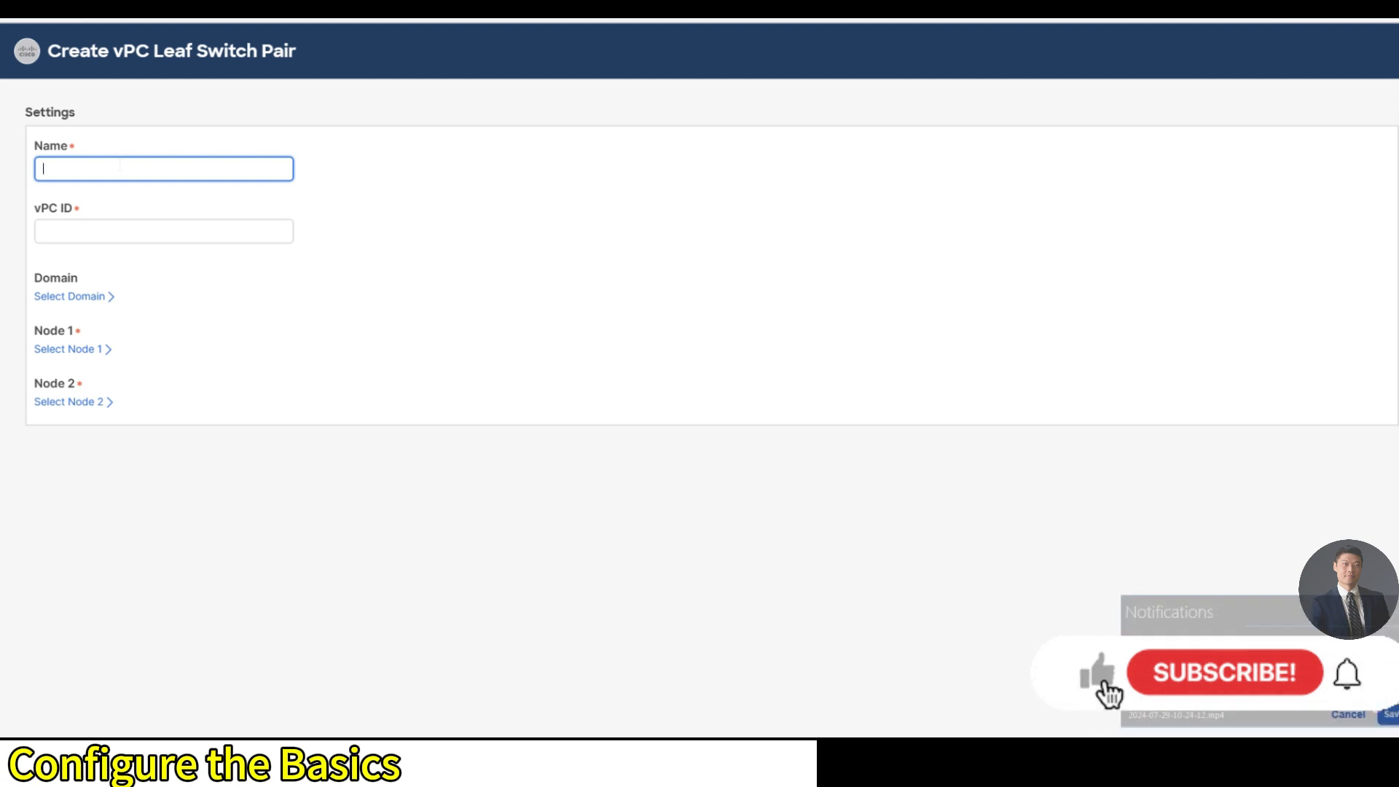
pyautogui.write('Leaf')
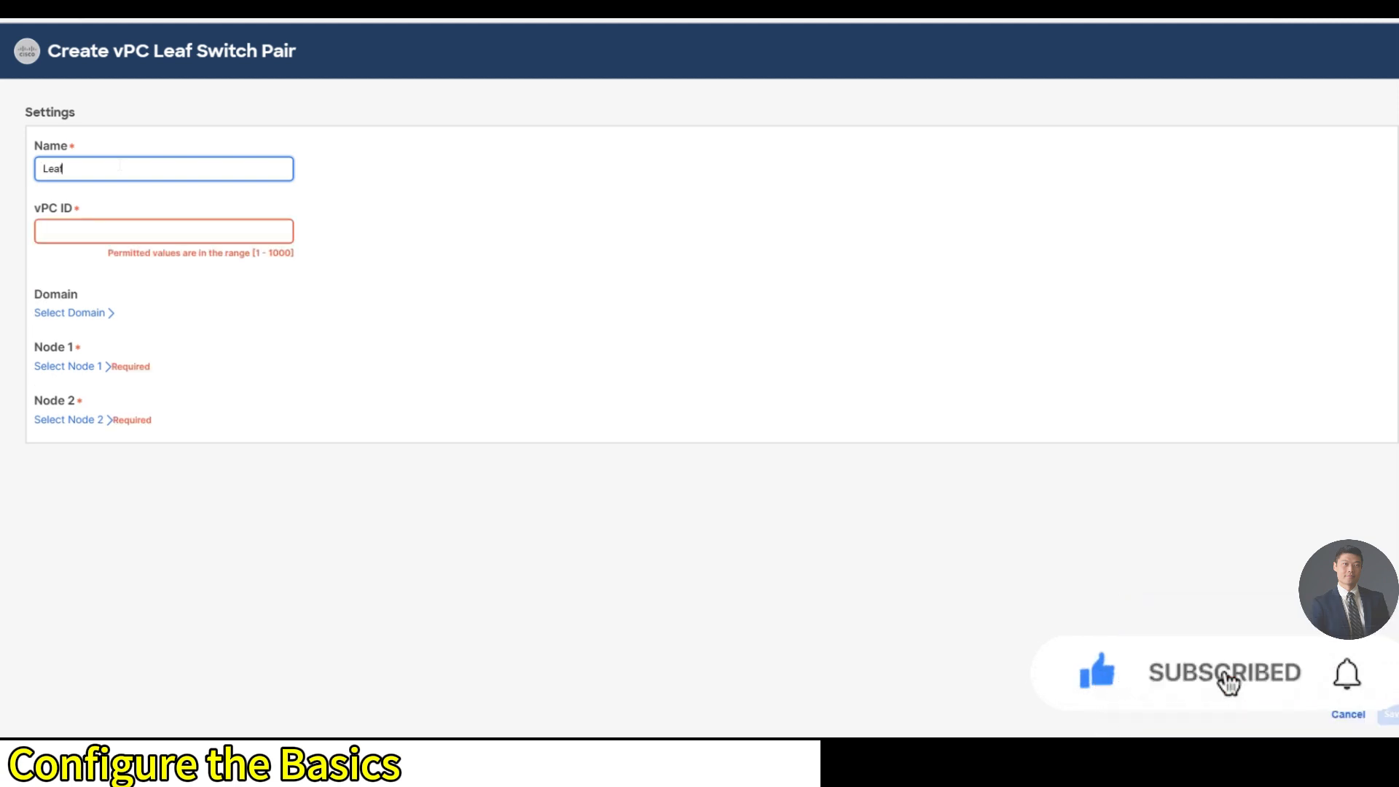
pyautogui.write('1_2')
pyautogui.press('Return')
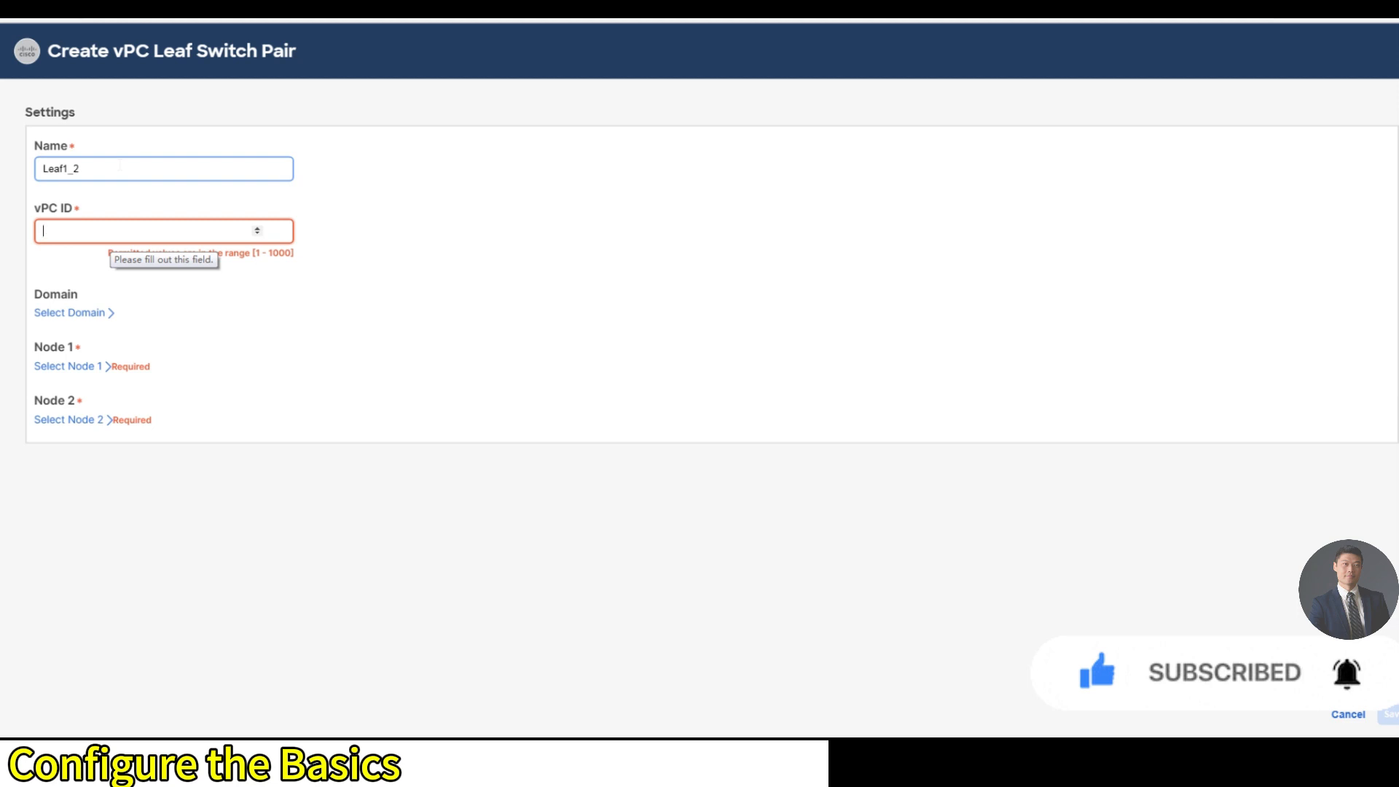
pyautogui.write('1')
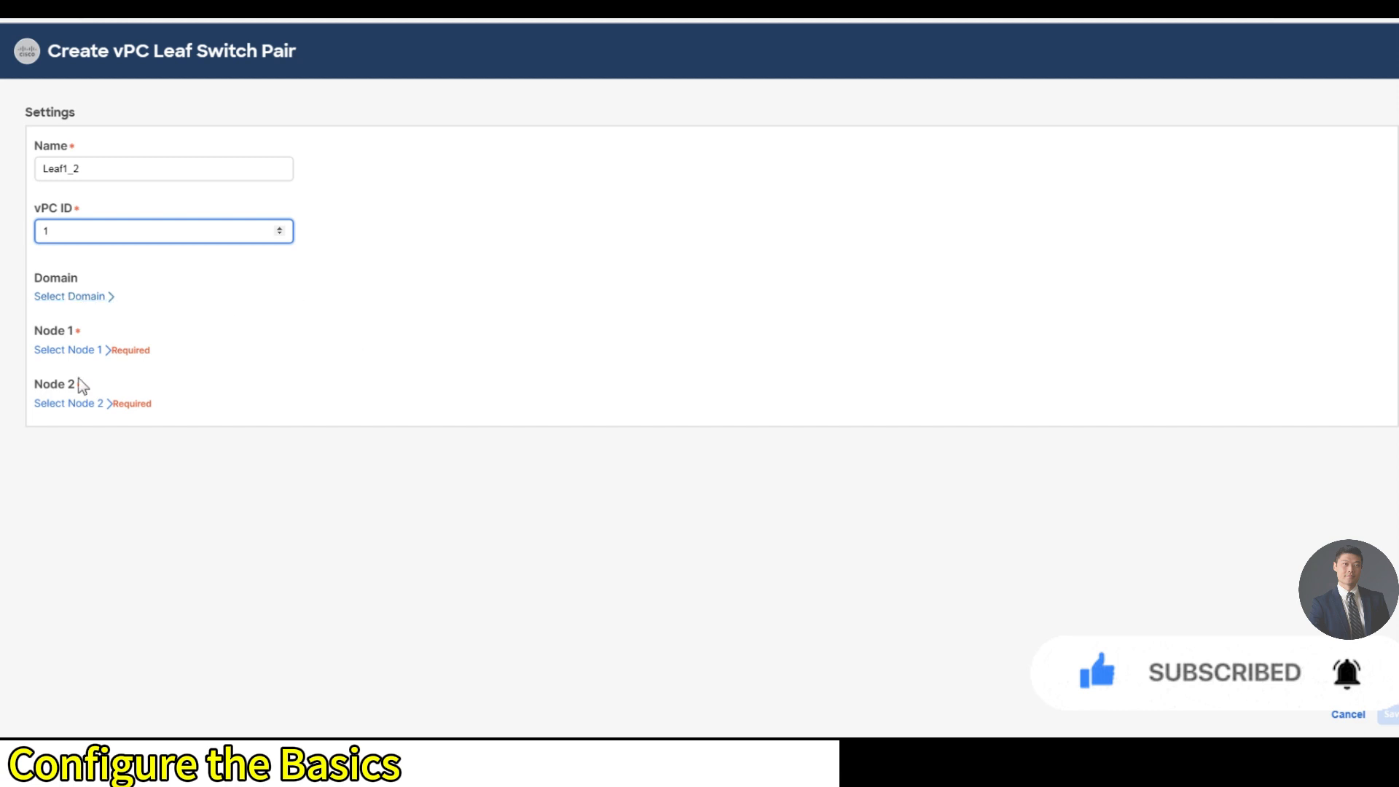
# Step: Assign Leaf1 as node 1 and Leaf2 as node 2 of the vPC pair, save it and return to the setup overview
pyautogui.click(86, 352)
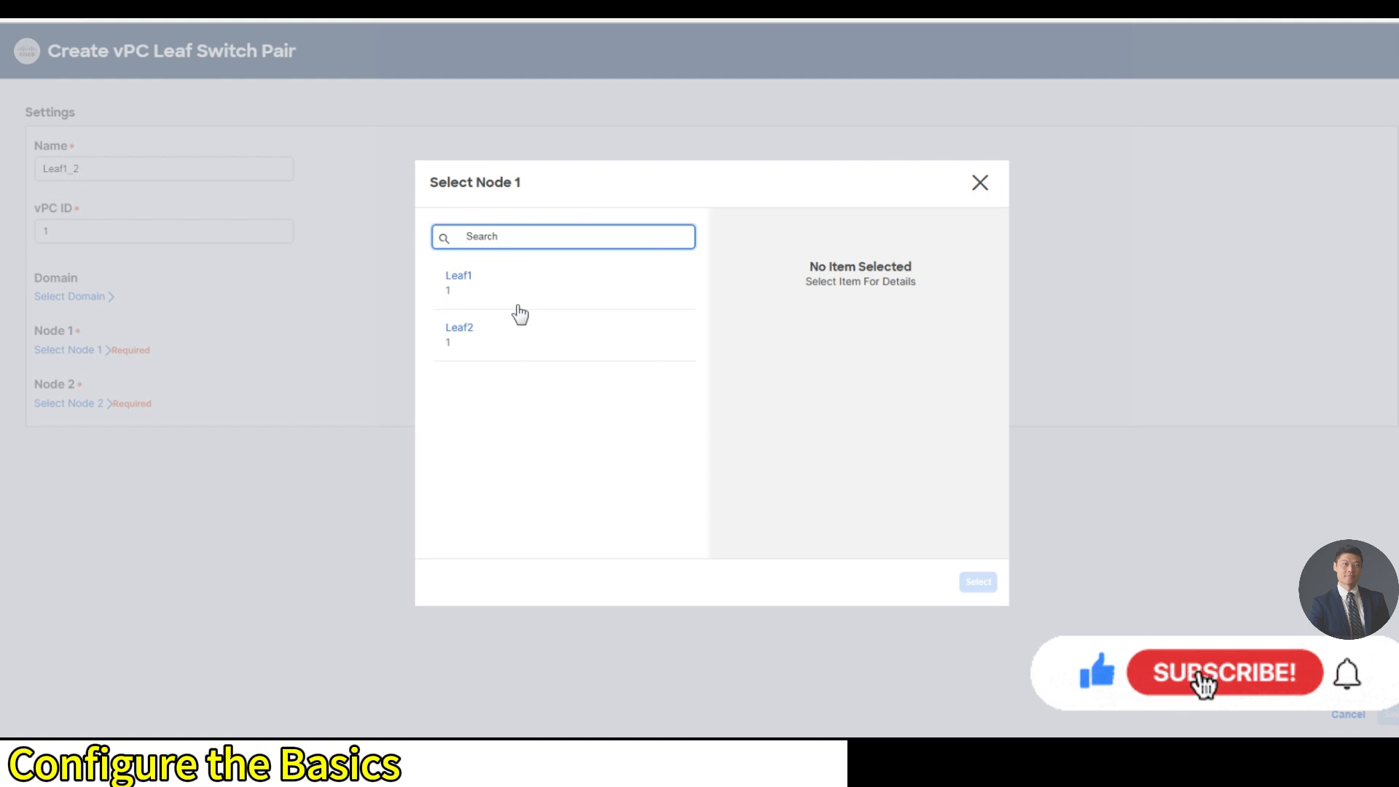
pyautogui.click(483, 301)
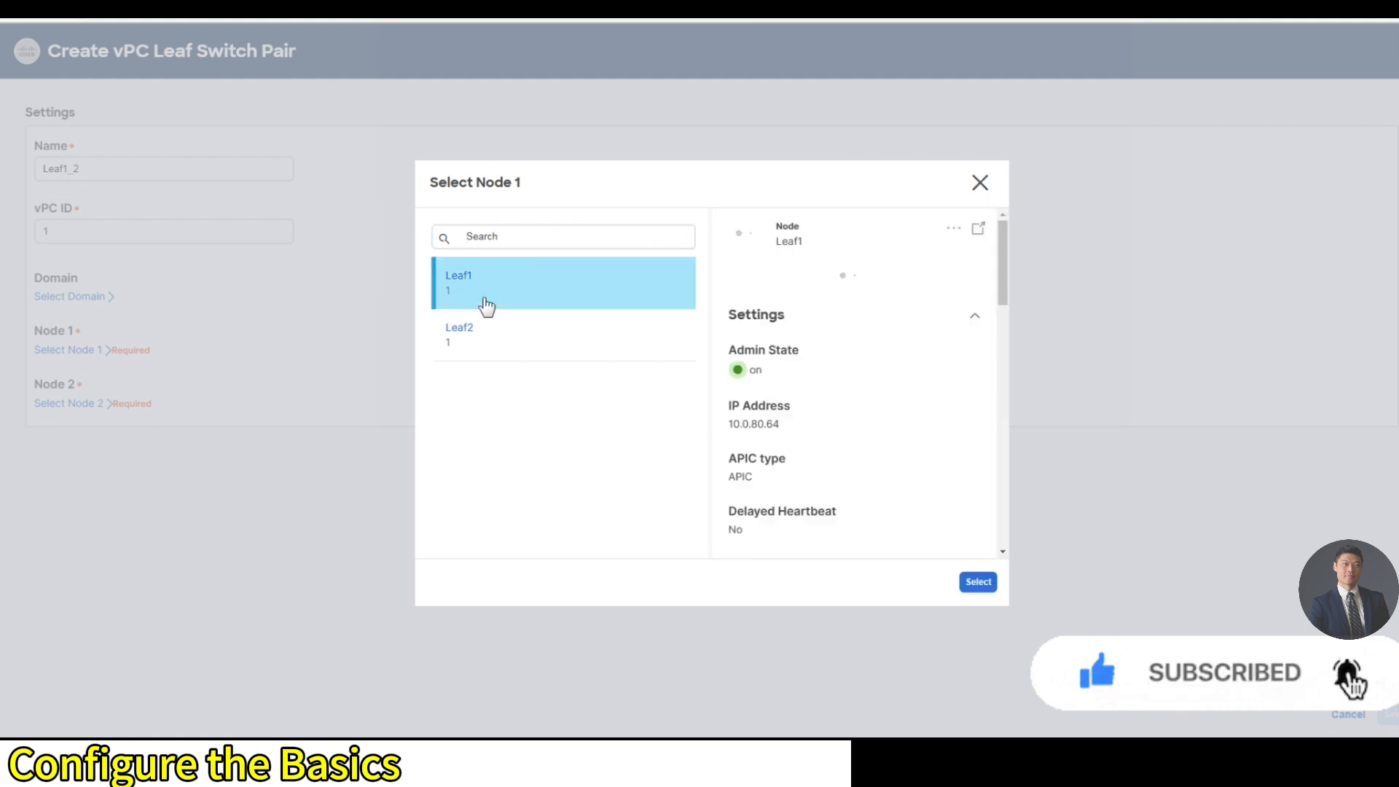
pyautogui.click(979, 582)
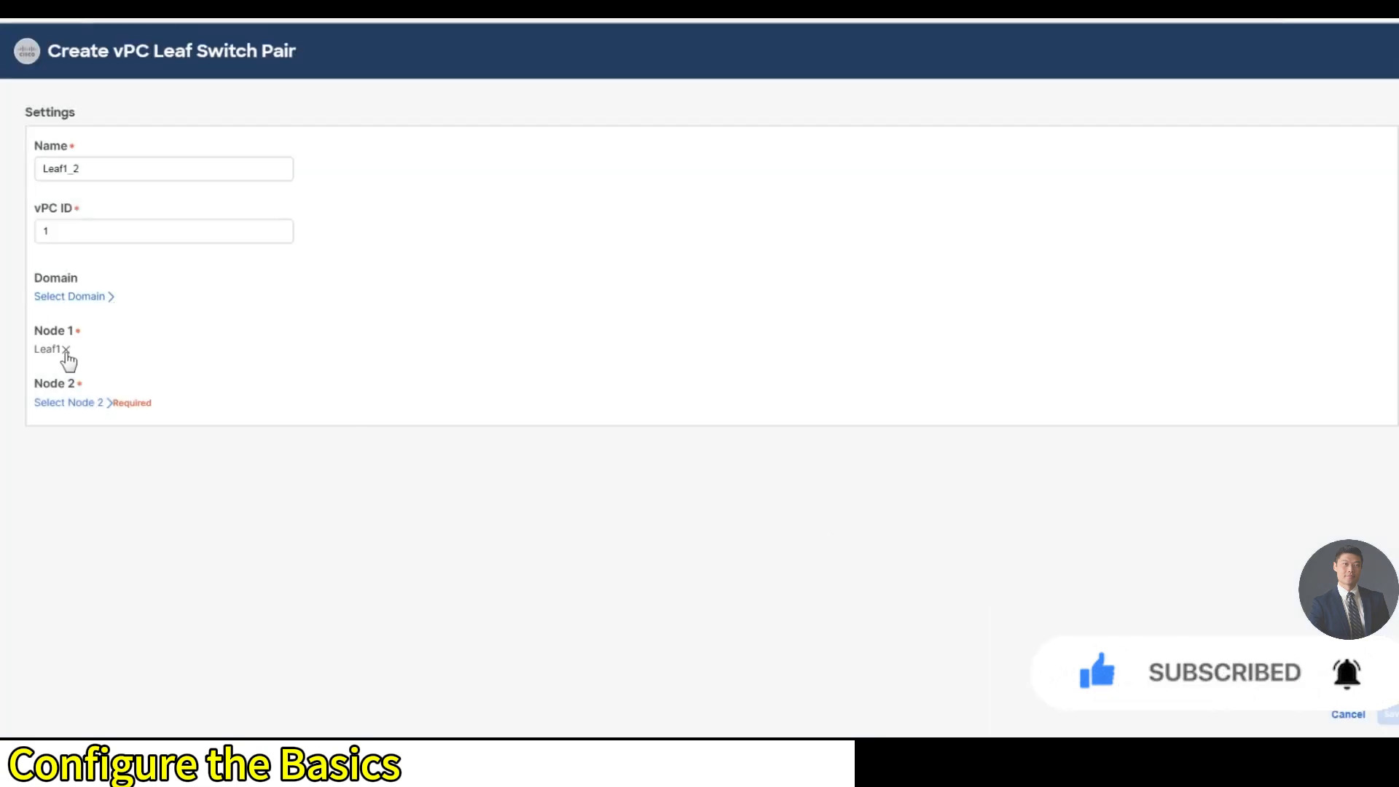
pyautogui.click(73, 403)
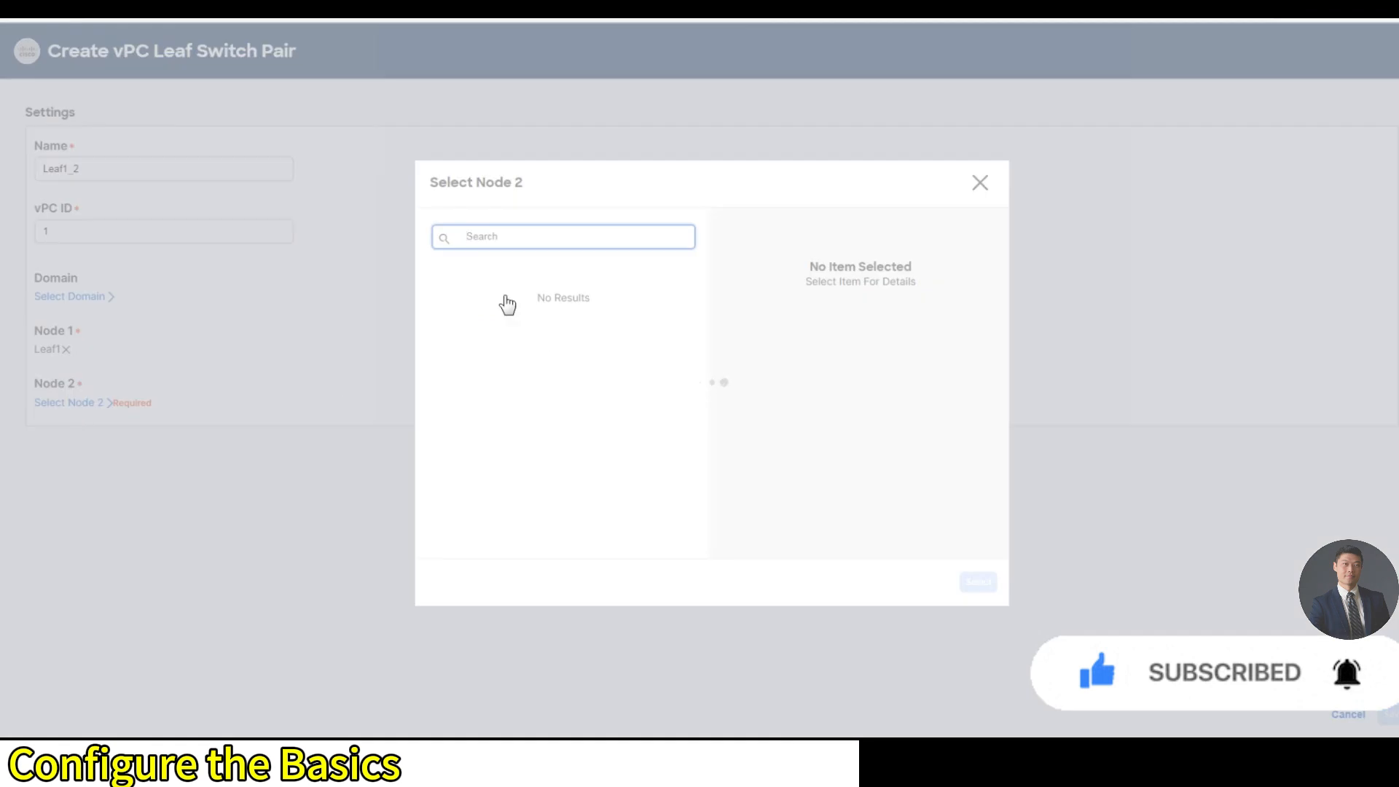
pyautogui.click(484, 326)
pyautogui.click(978, 581)
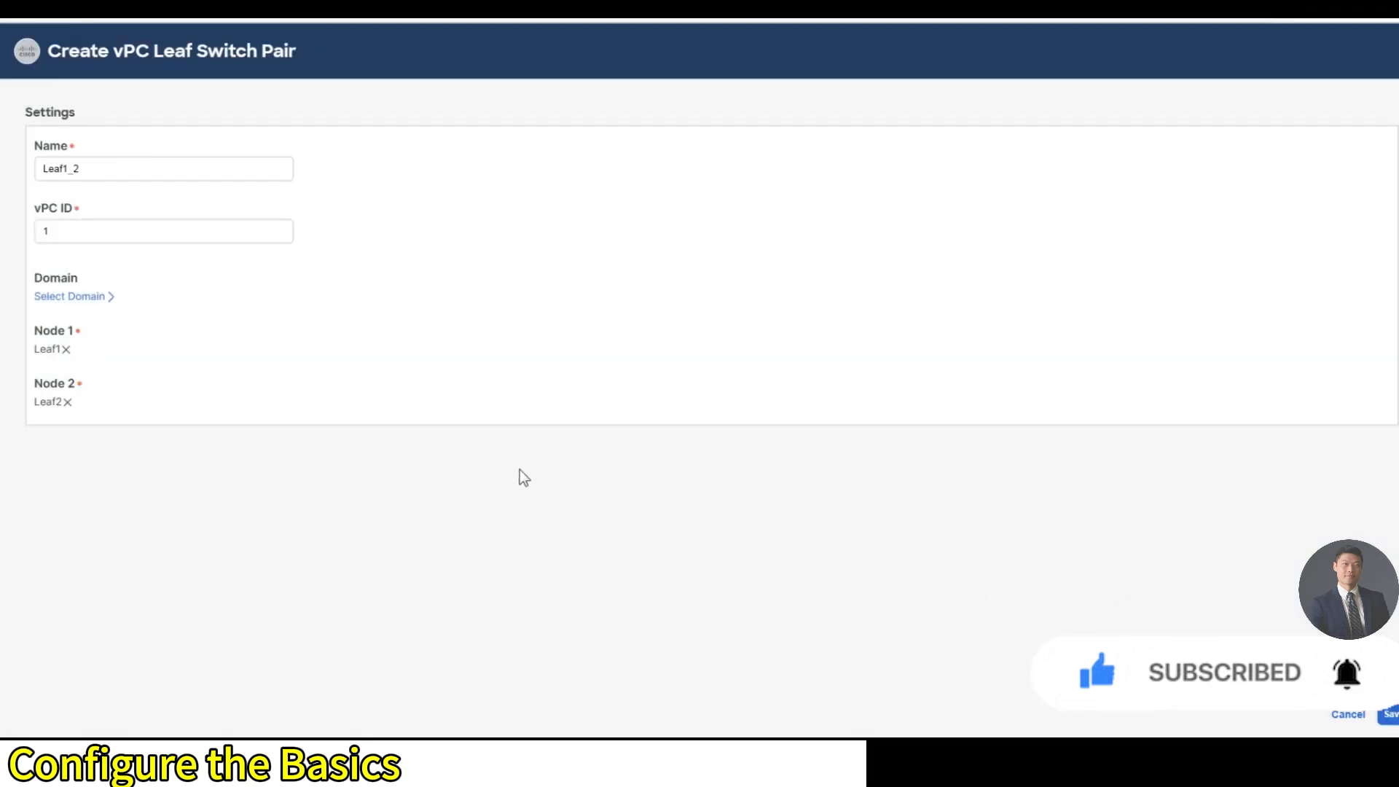
pyautogui.click(1390, 714)
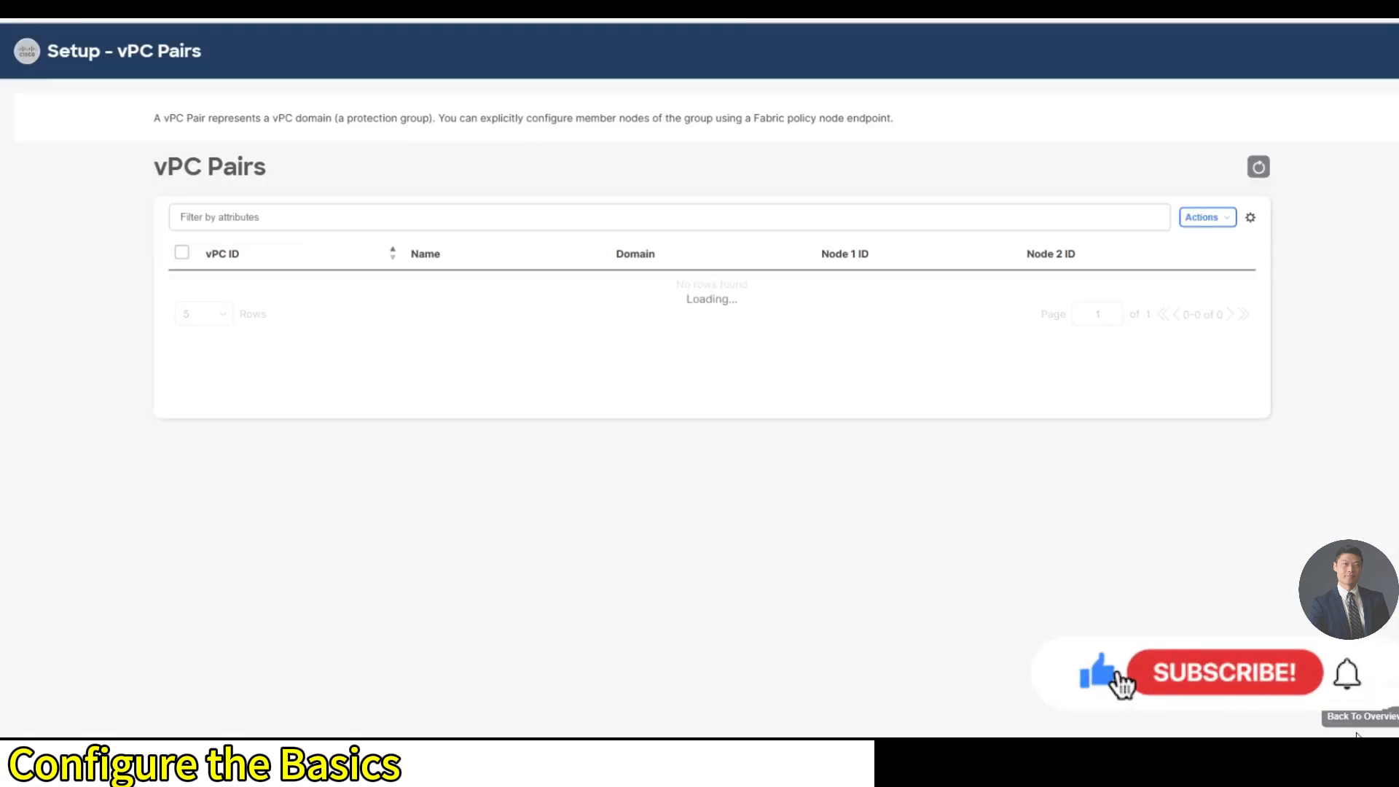
pyautogui.click(1392, 718)
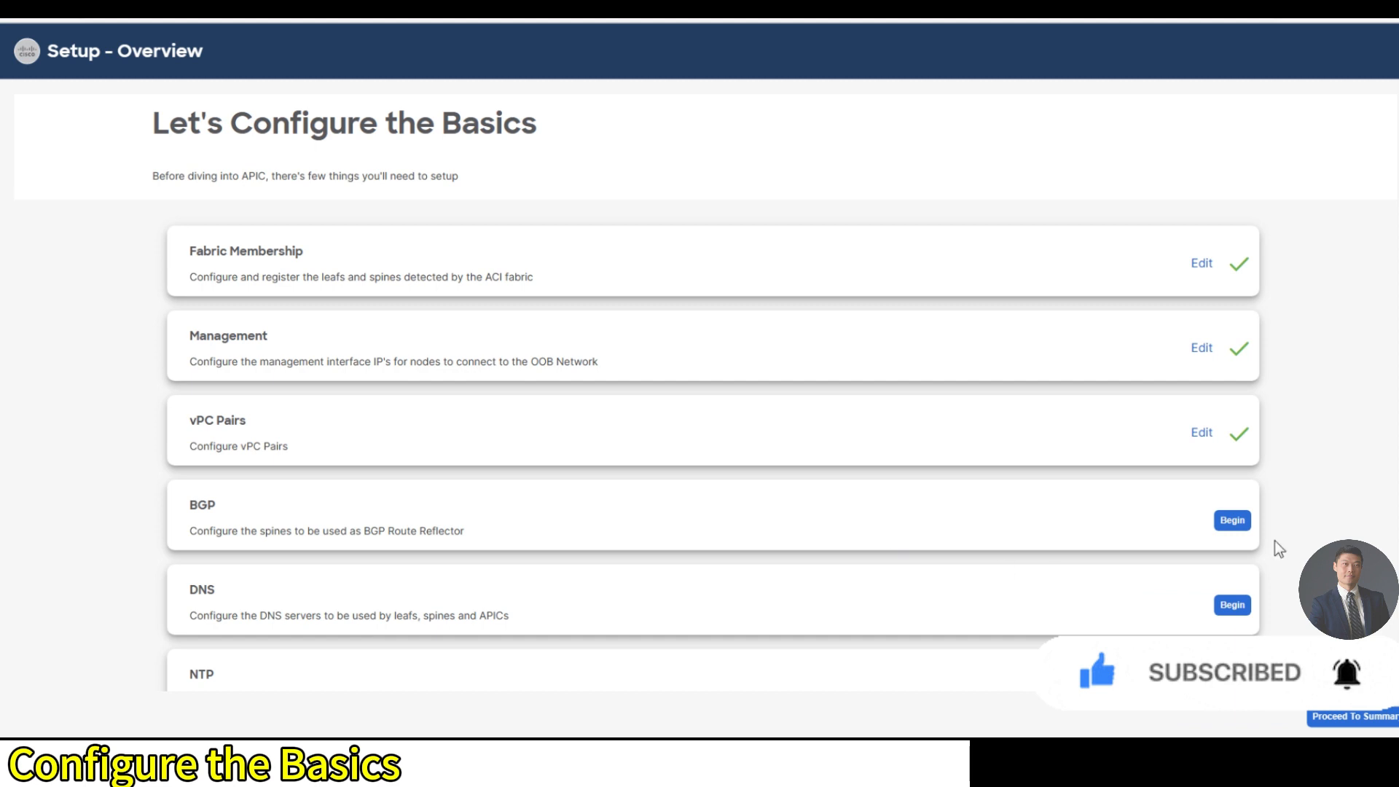
# Step: Set the BGP autonomous system number to 65000 and configure Spine1 and Spine2 as route reflectors
pyautogui.click(1233, 520)
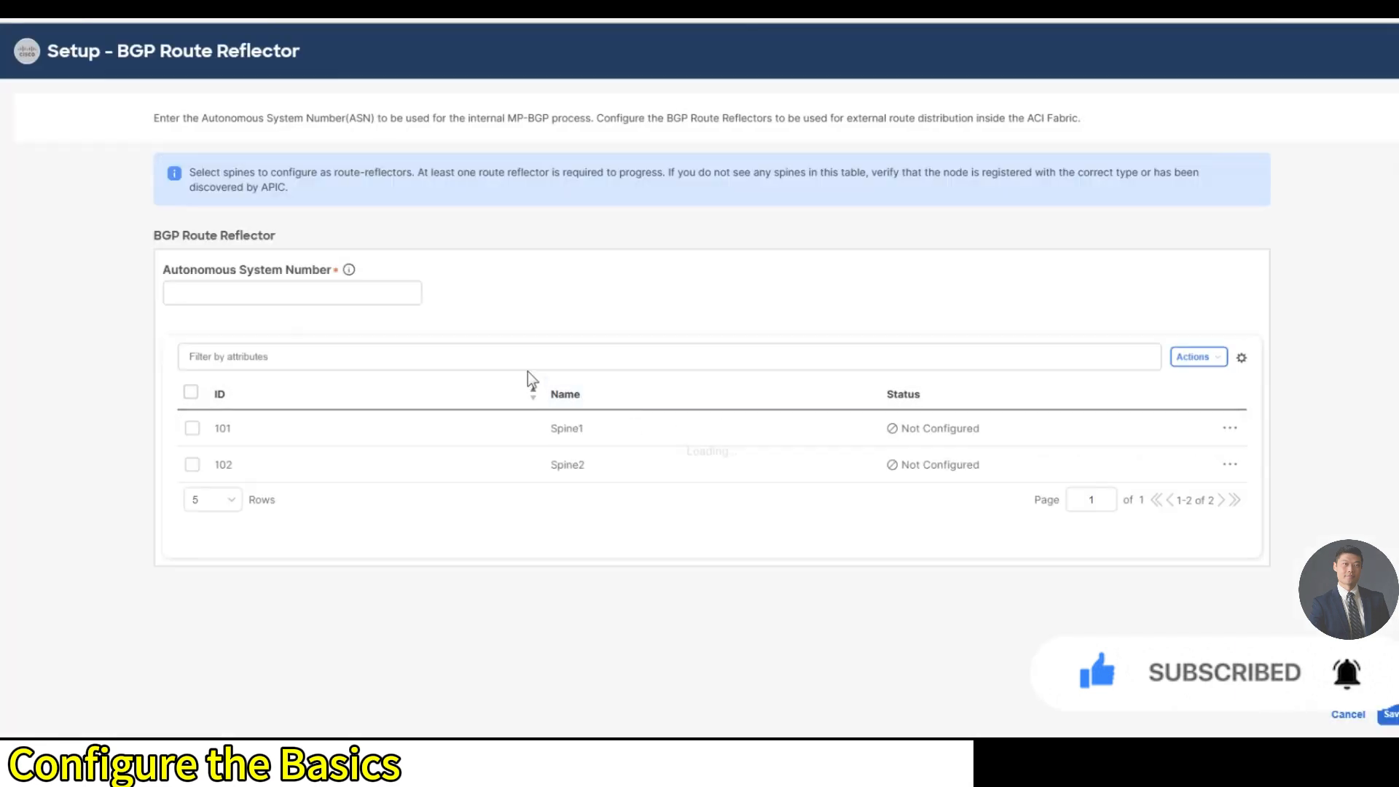
pyautogui.click(211, 293)
pyautogui.write('65000')
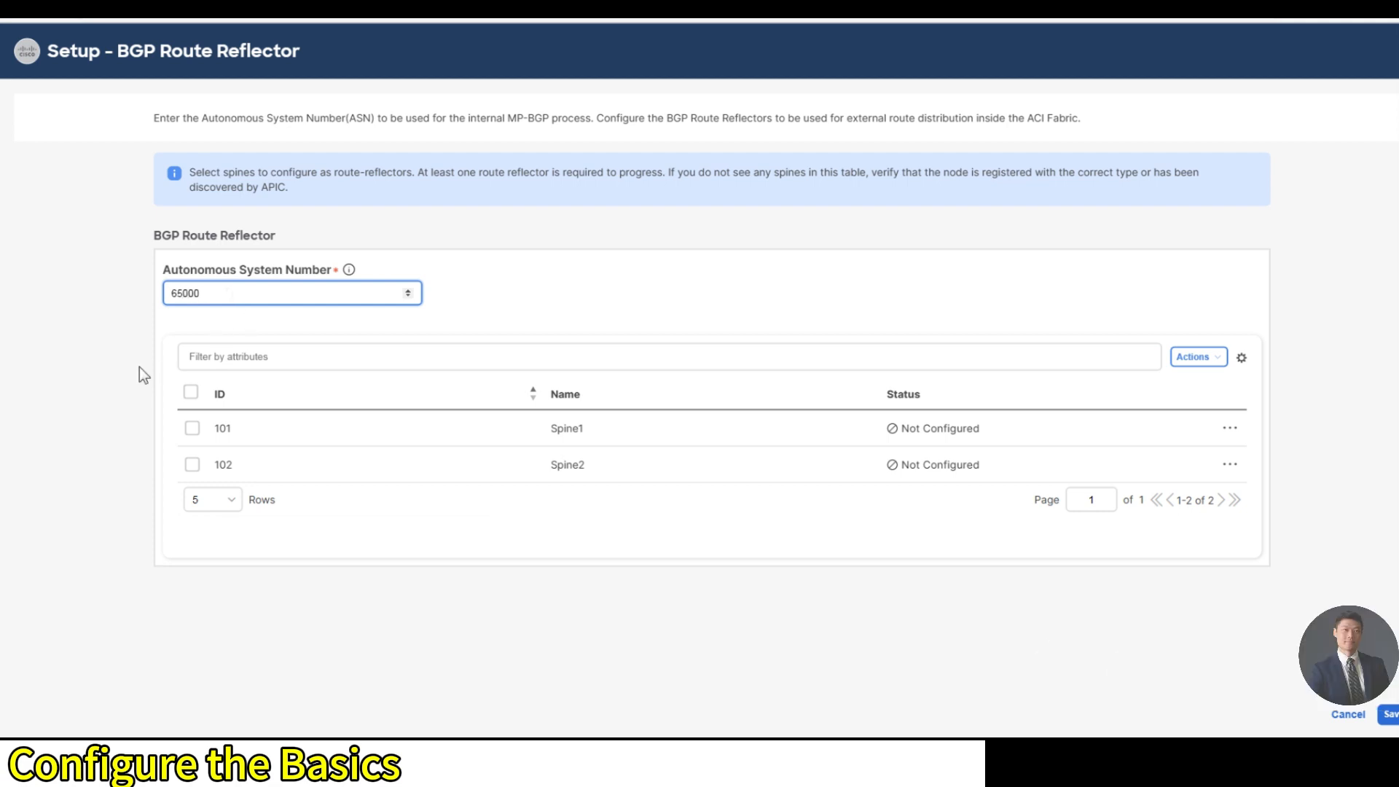
pyautogui.click(192, 393)
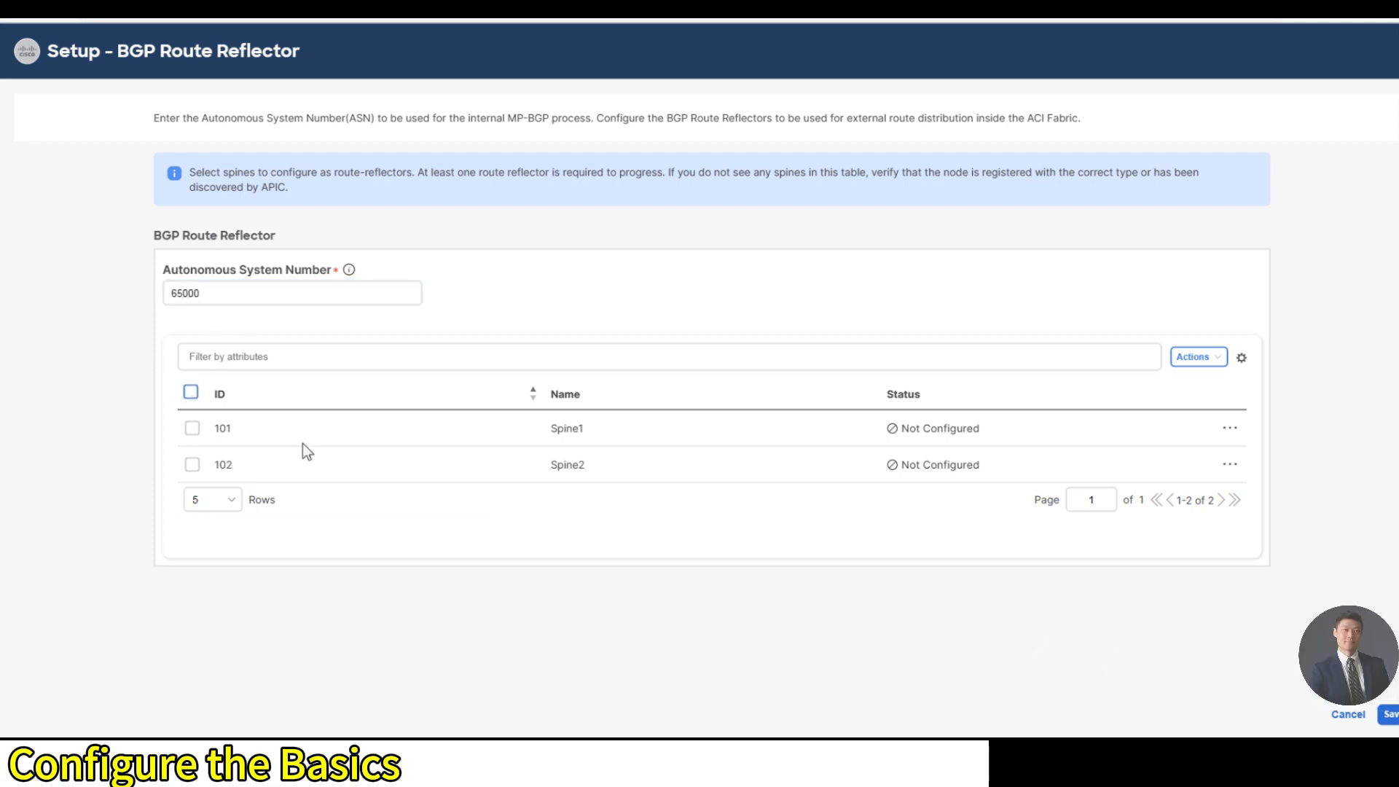
pyautogui.click(1390, 716)
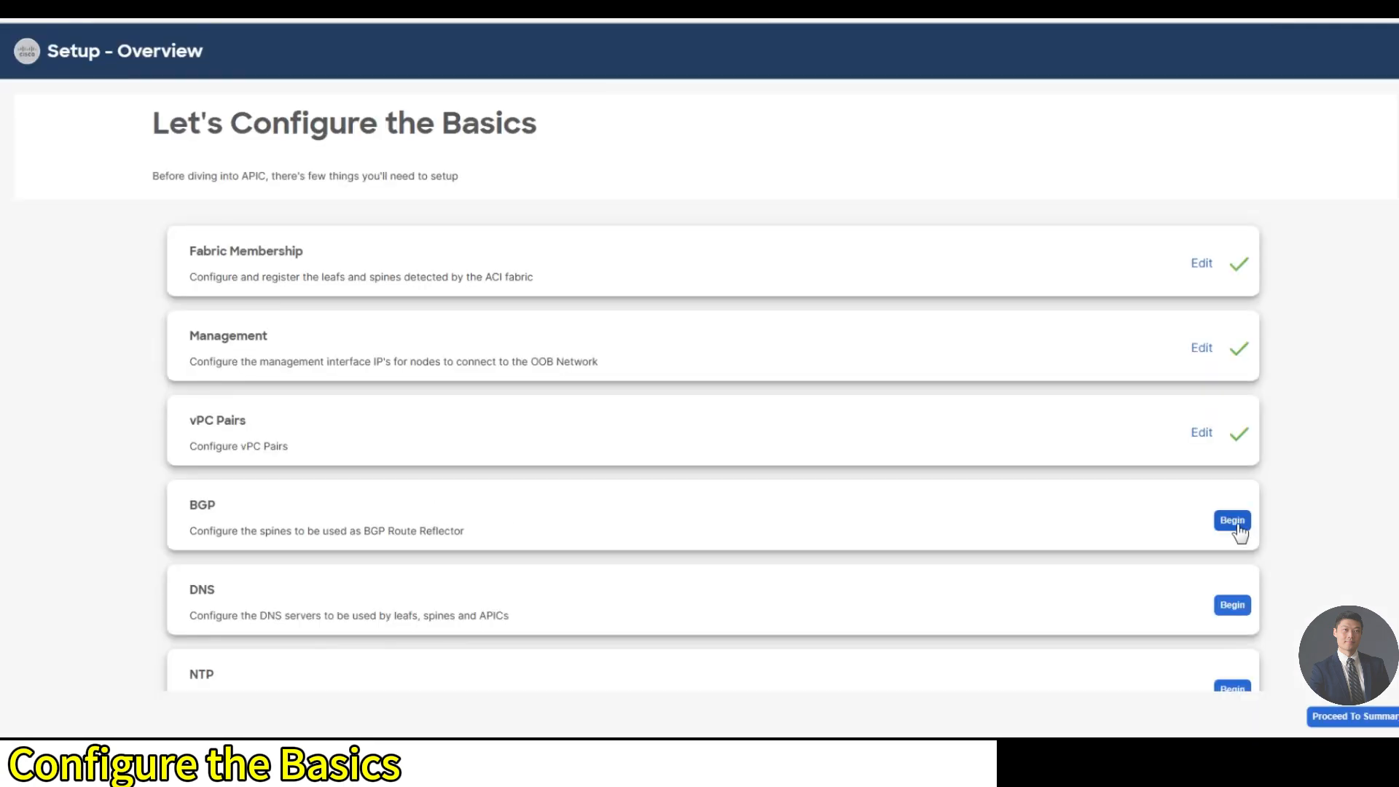
pyautogui.click(1233, 520)
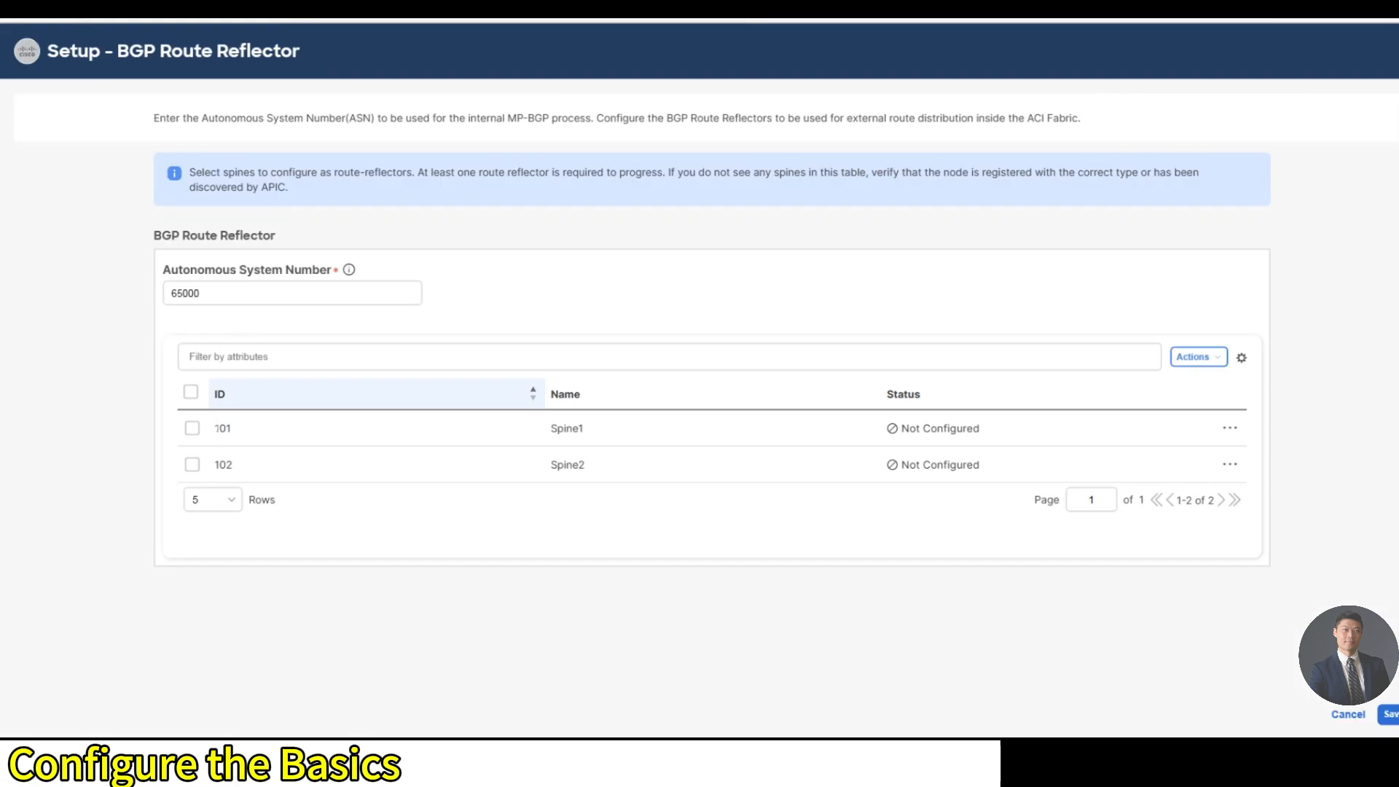
pyautogui.click(191, 394)
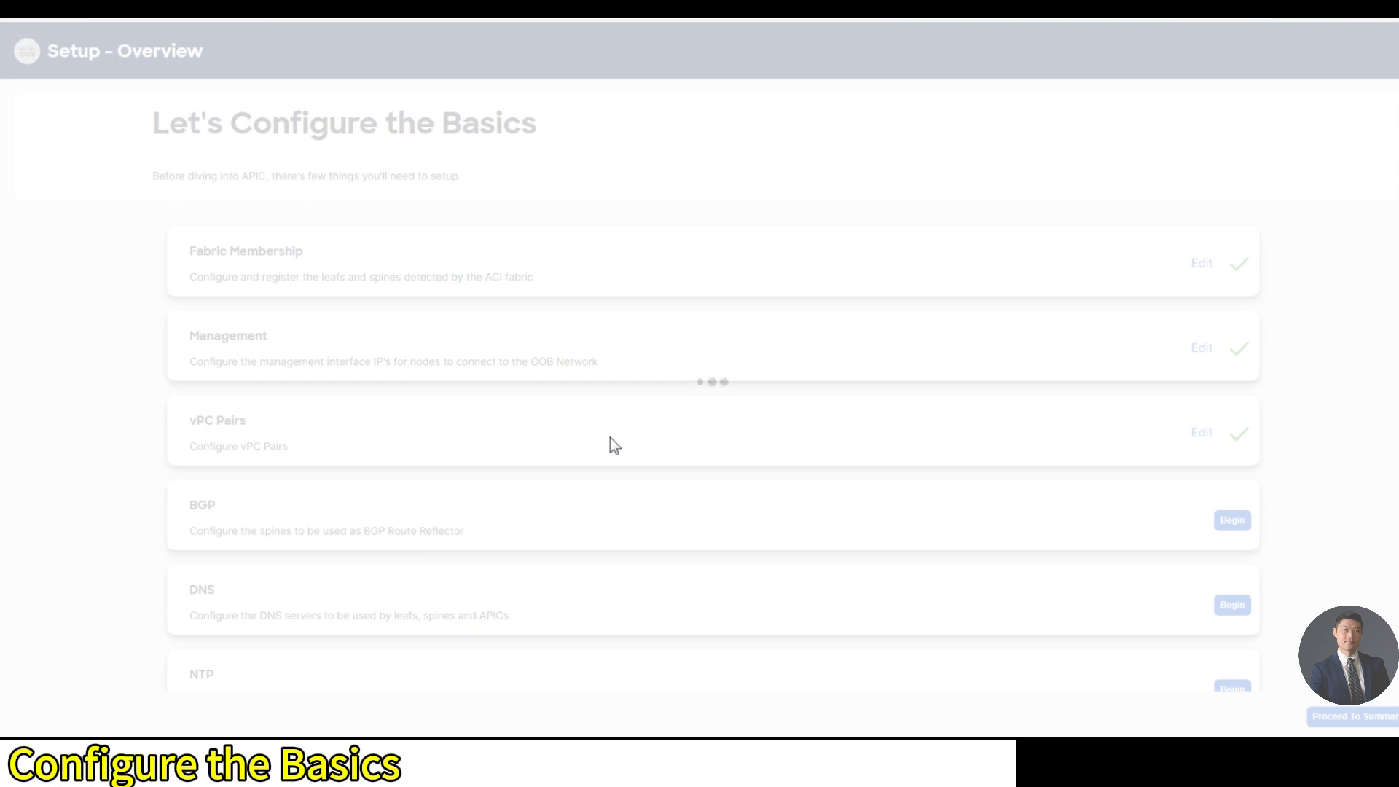
# Step: Add 198.18.133.1 to the DNS servers in the DNS setup without marking it as preferred
pyautogui.scroll(-3, 545, 502)
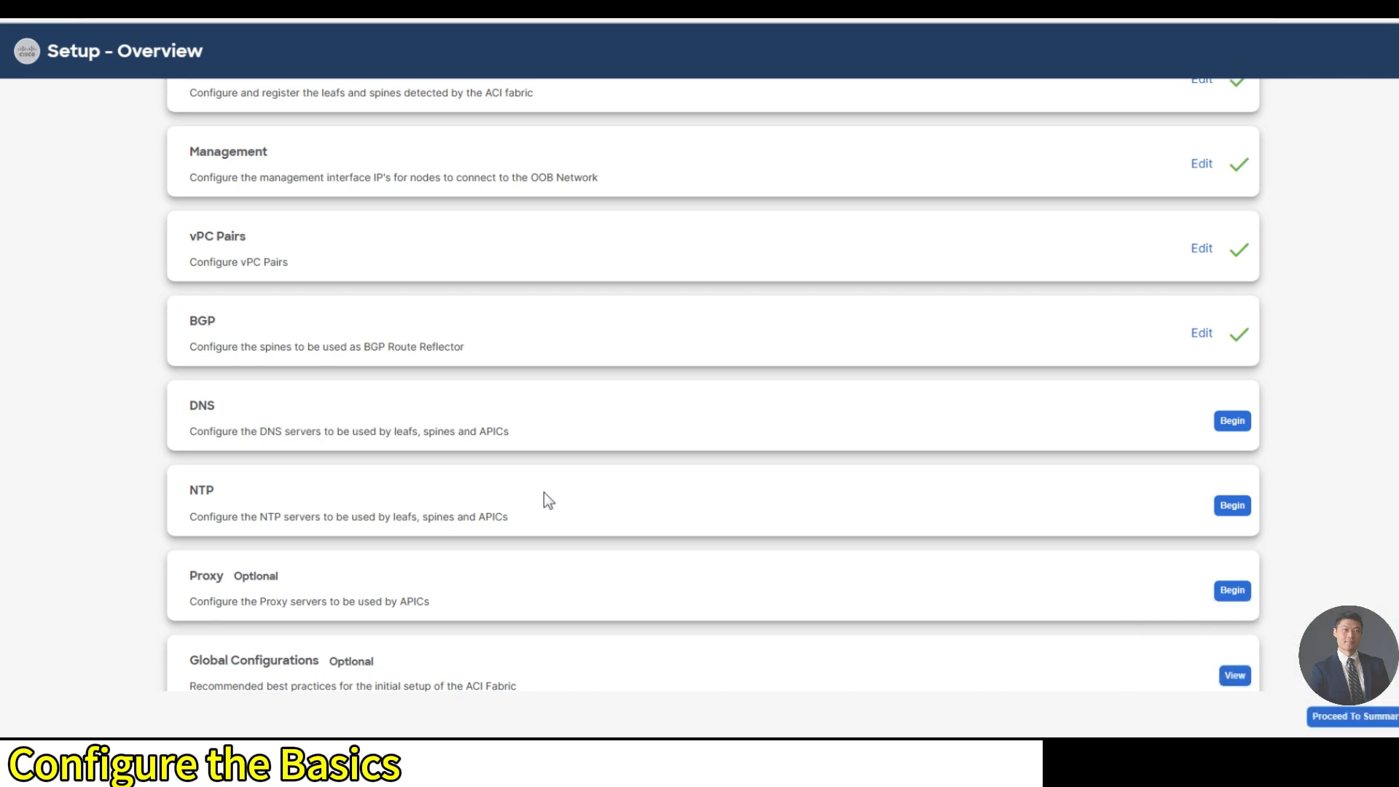
pyautogui.click(1233, 420)
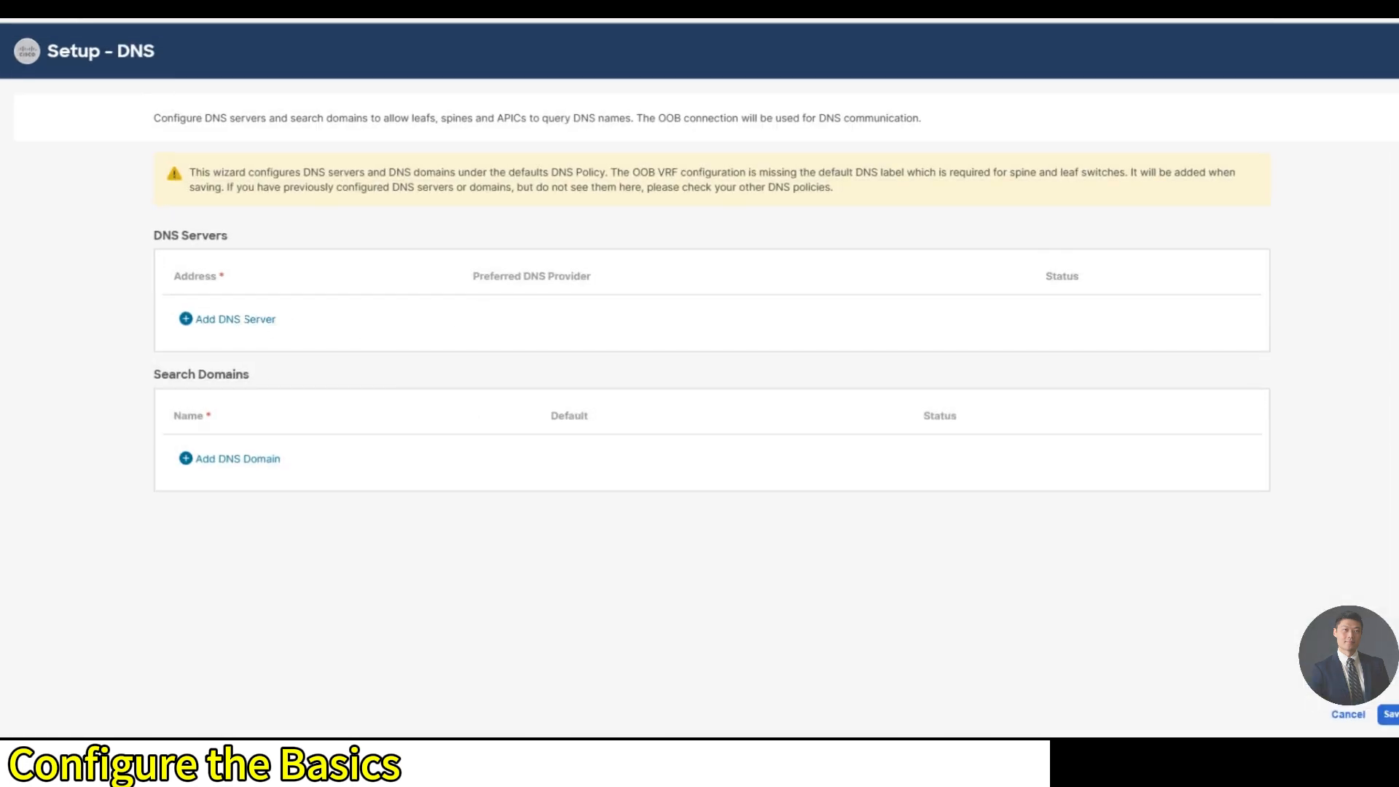
pyautogui.click(246, 321)
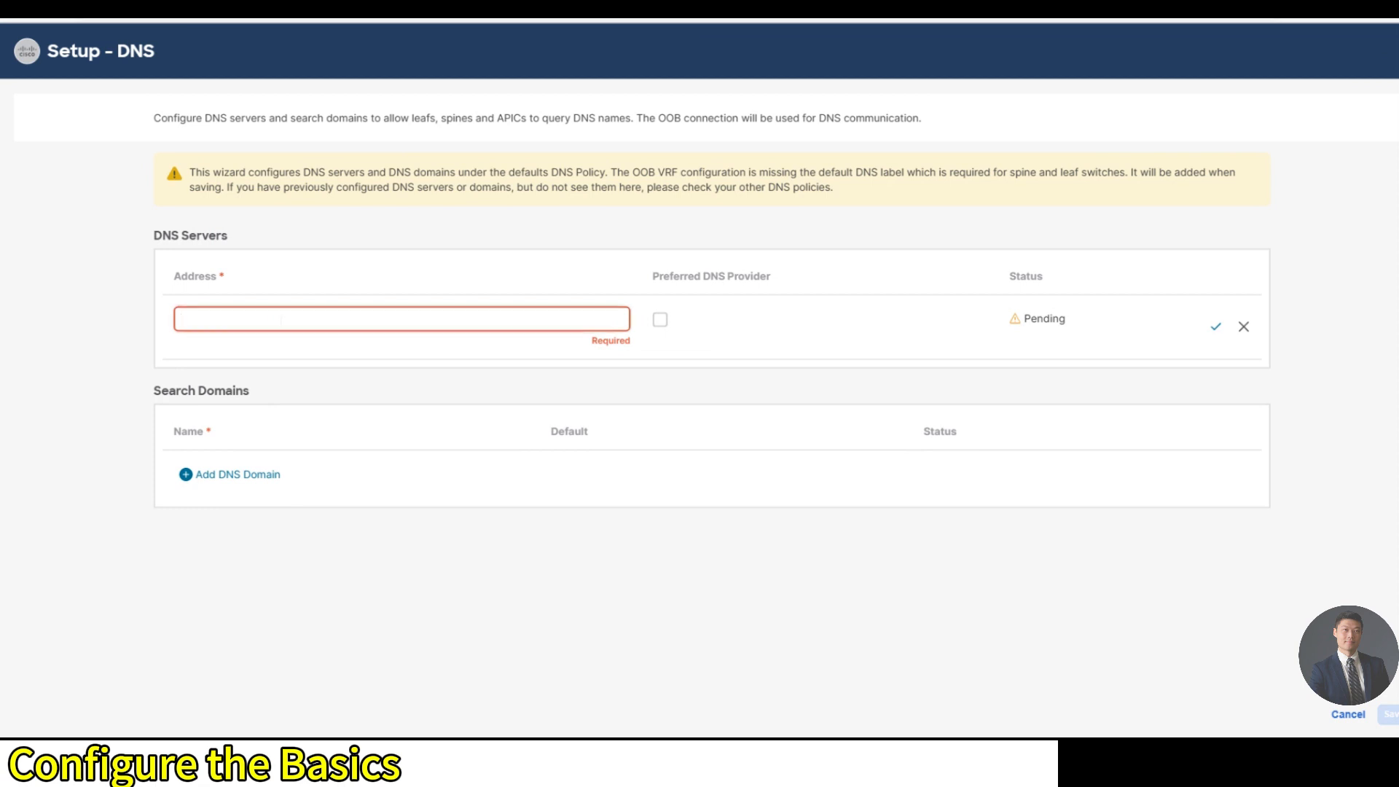
pyautogui.write('198.18.133.1')
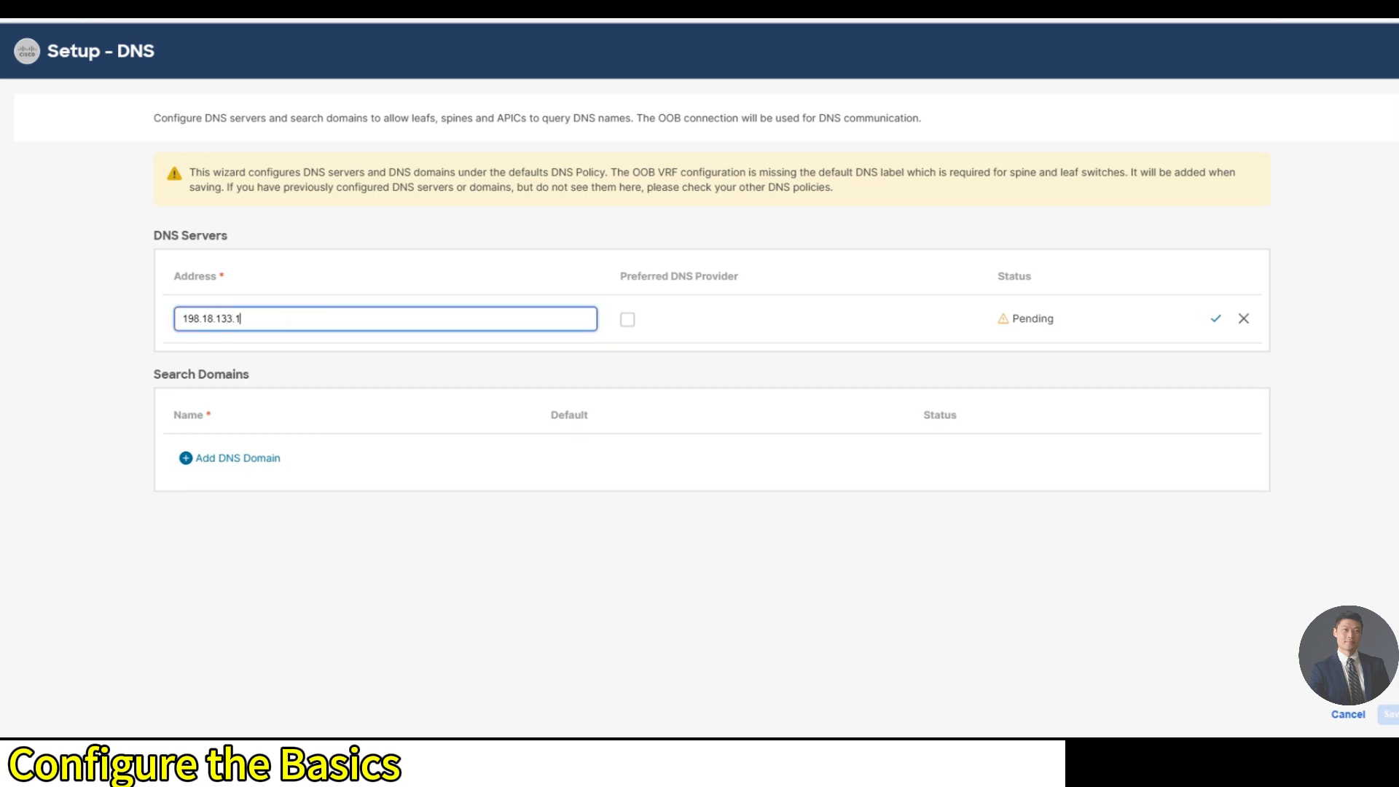
pyautogui.click(1216, 319)
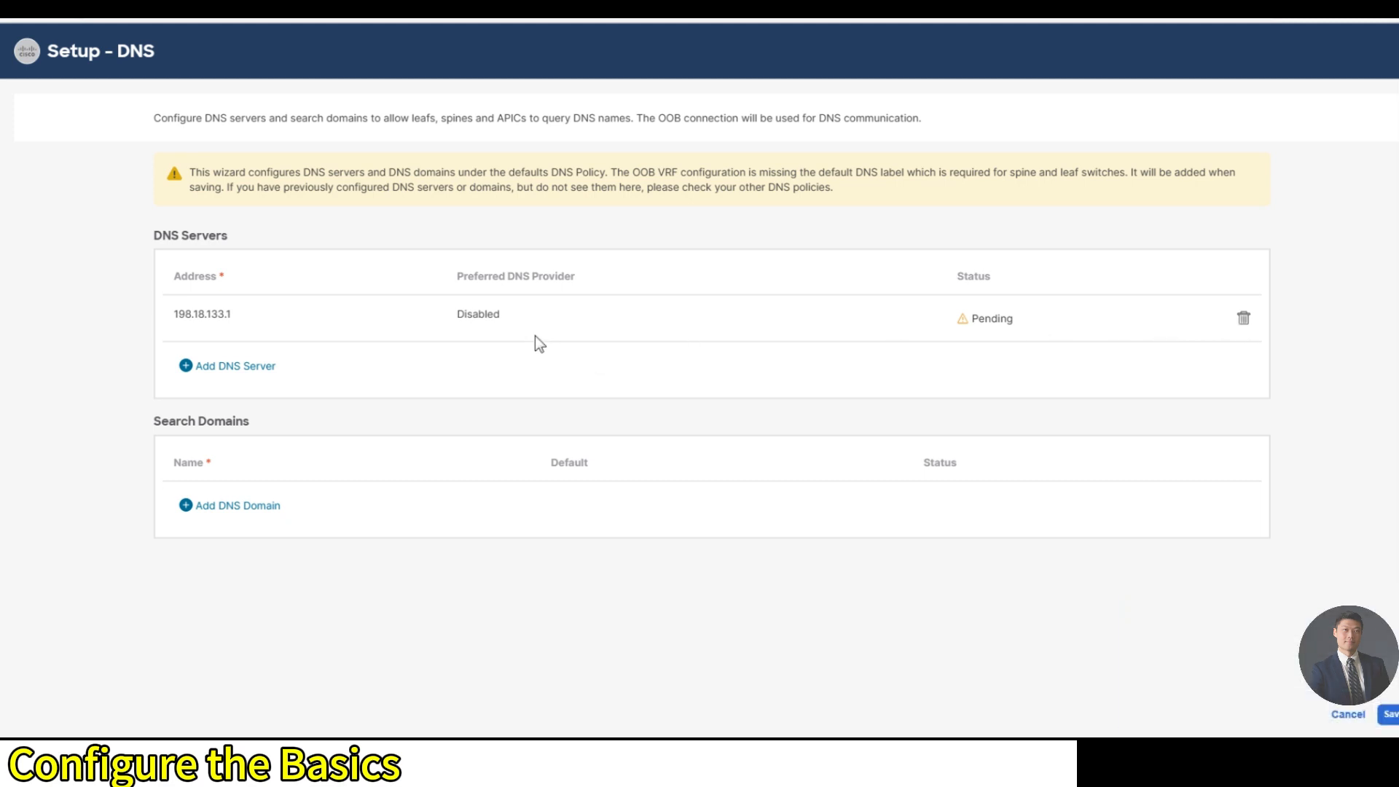
# Step: Replace the DNS server entry with 198.18.133.1 as the preferred DNS provider and save the DNS setup
pyautogui.click(1244, 319)
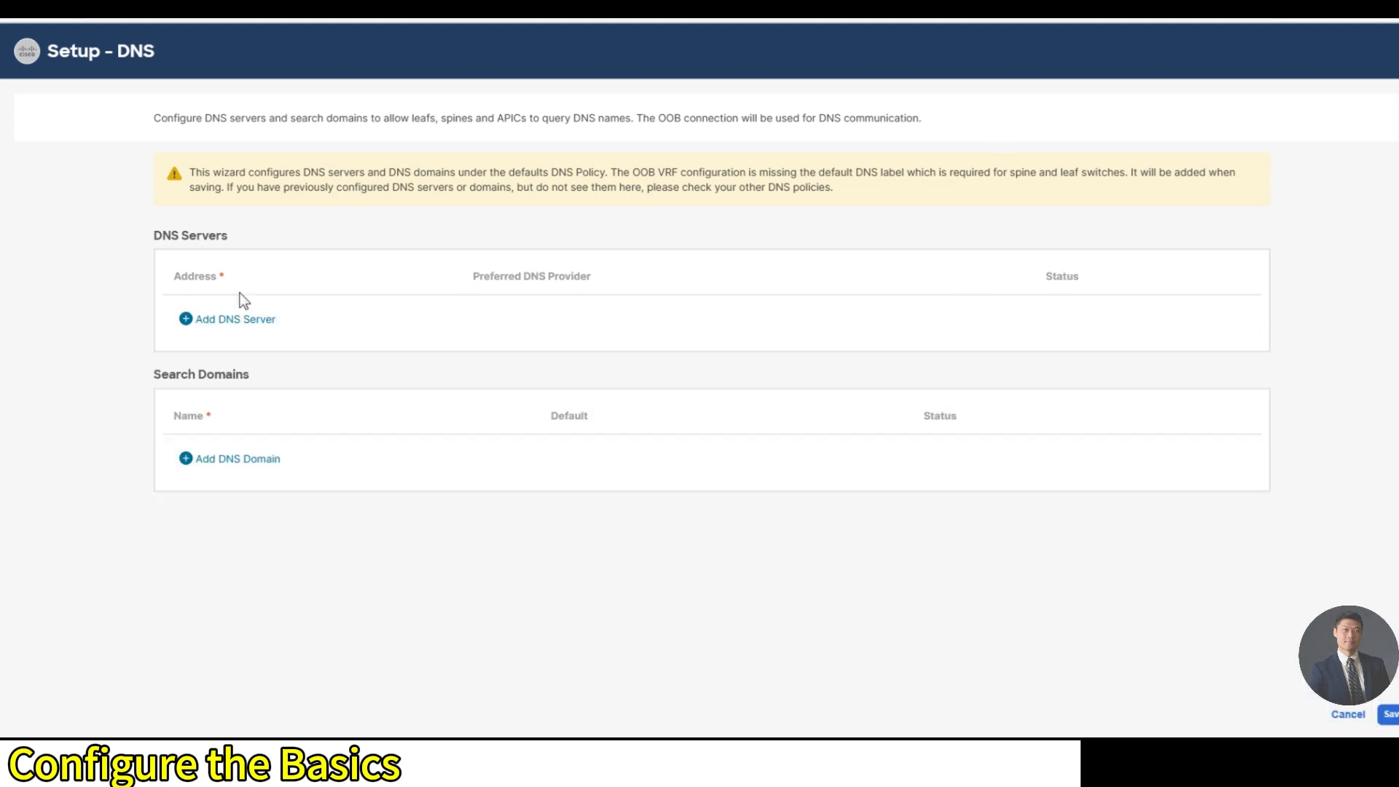
pyautogui.click(216, 320)
pyautogui.write('1')
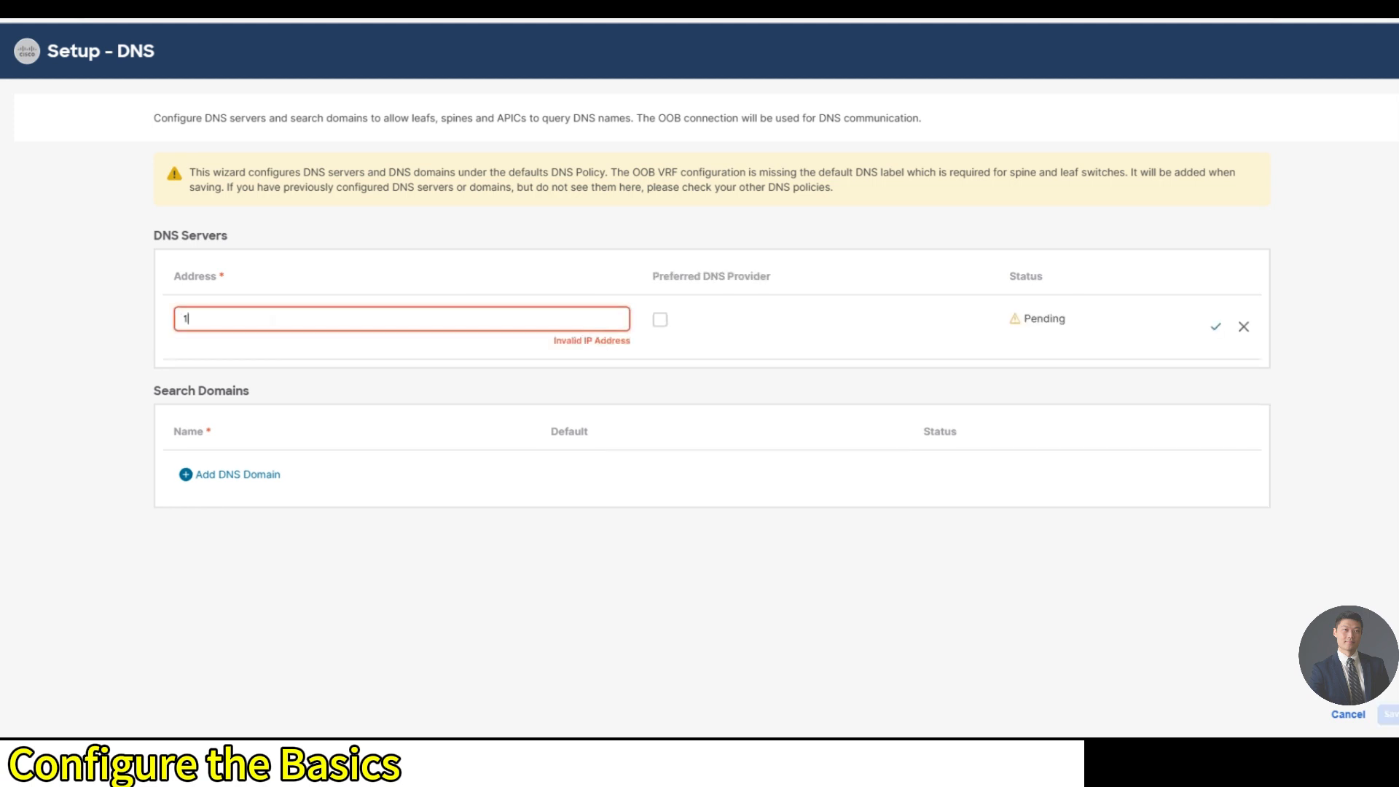
pyautogui.write('98.18.133.1')
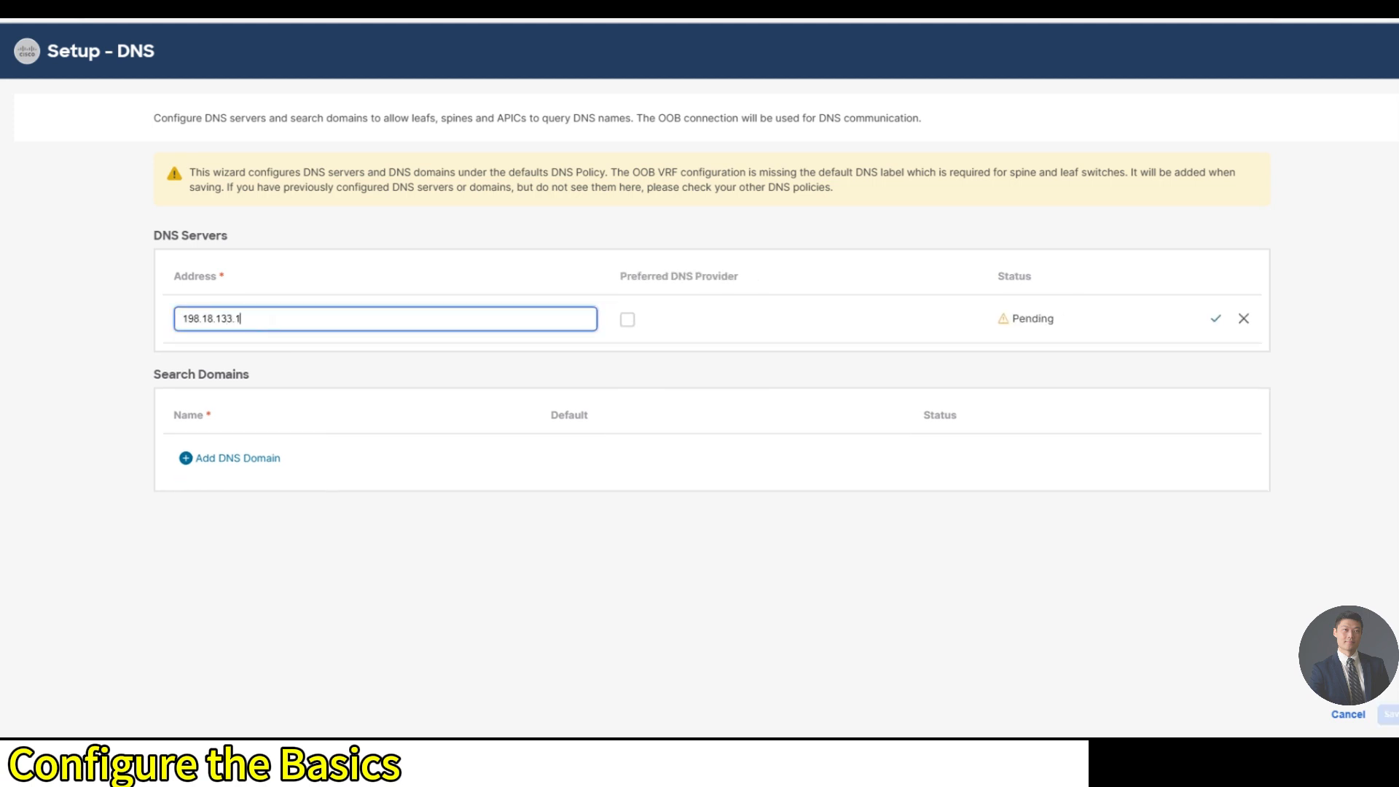
pyautogui.press('Tab')
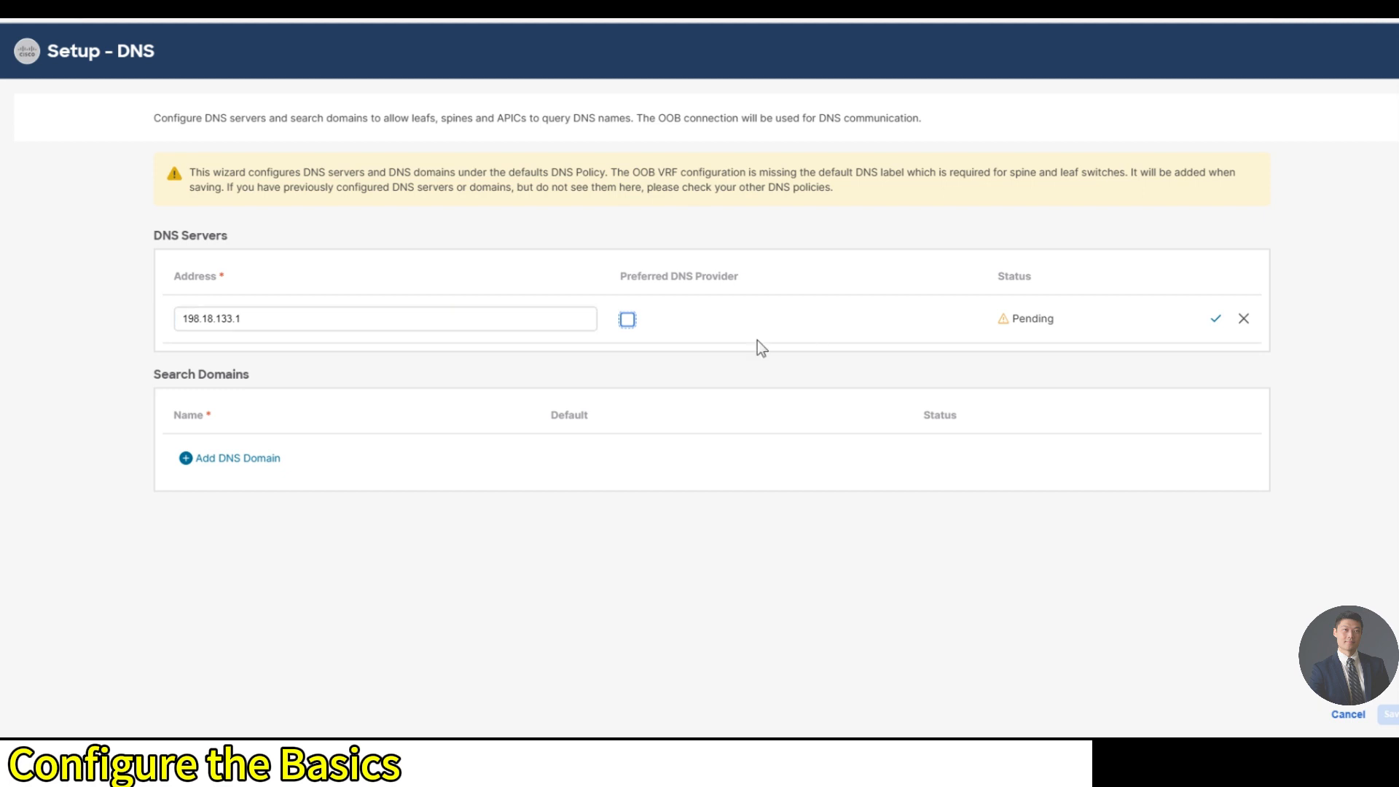
pyautogui.click(629, 321)
pyautogui.click(1216, 321)
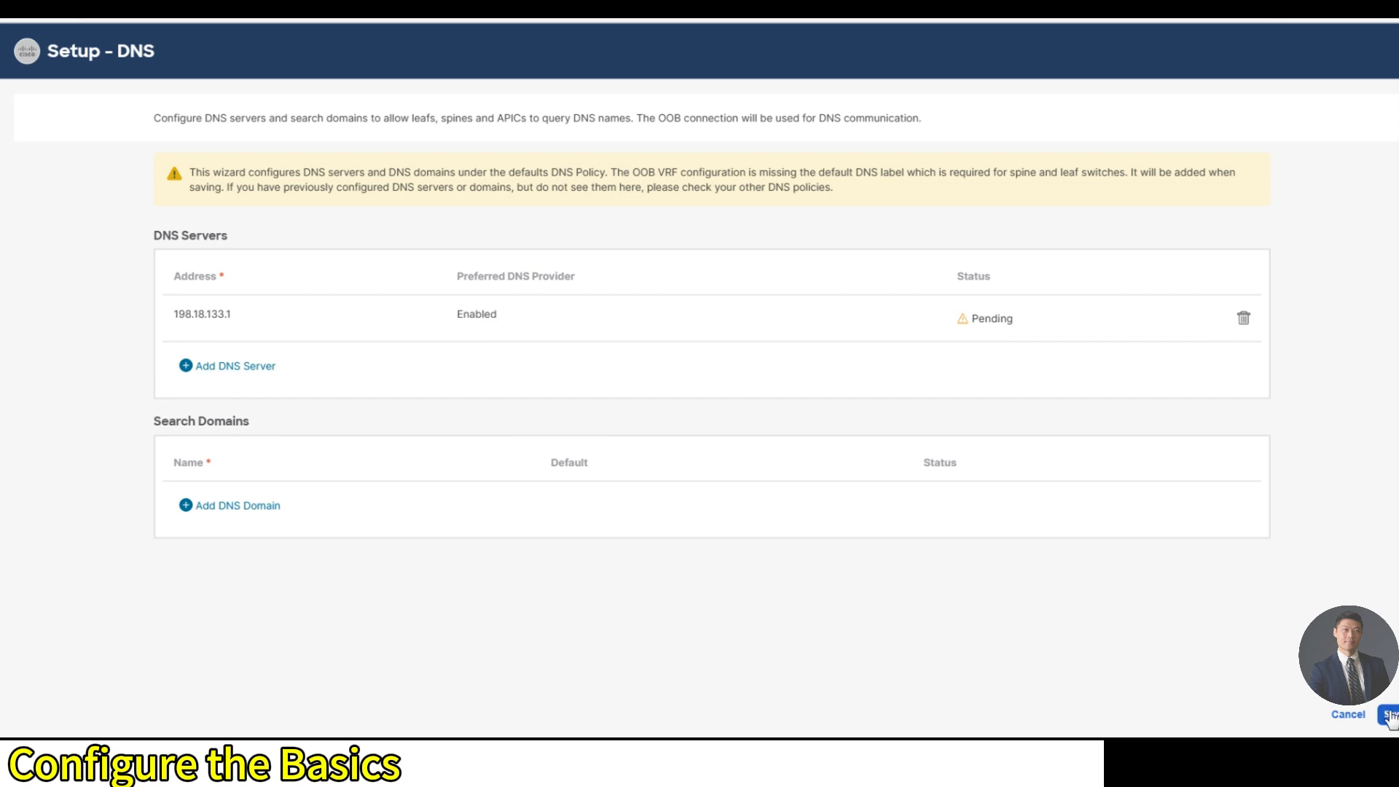
pyautogui.click(1389, 714)
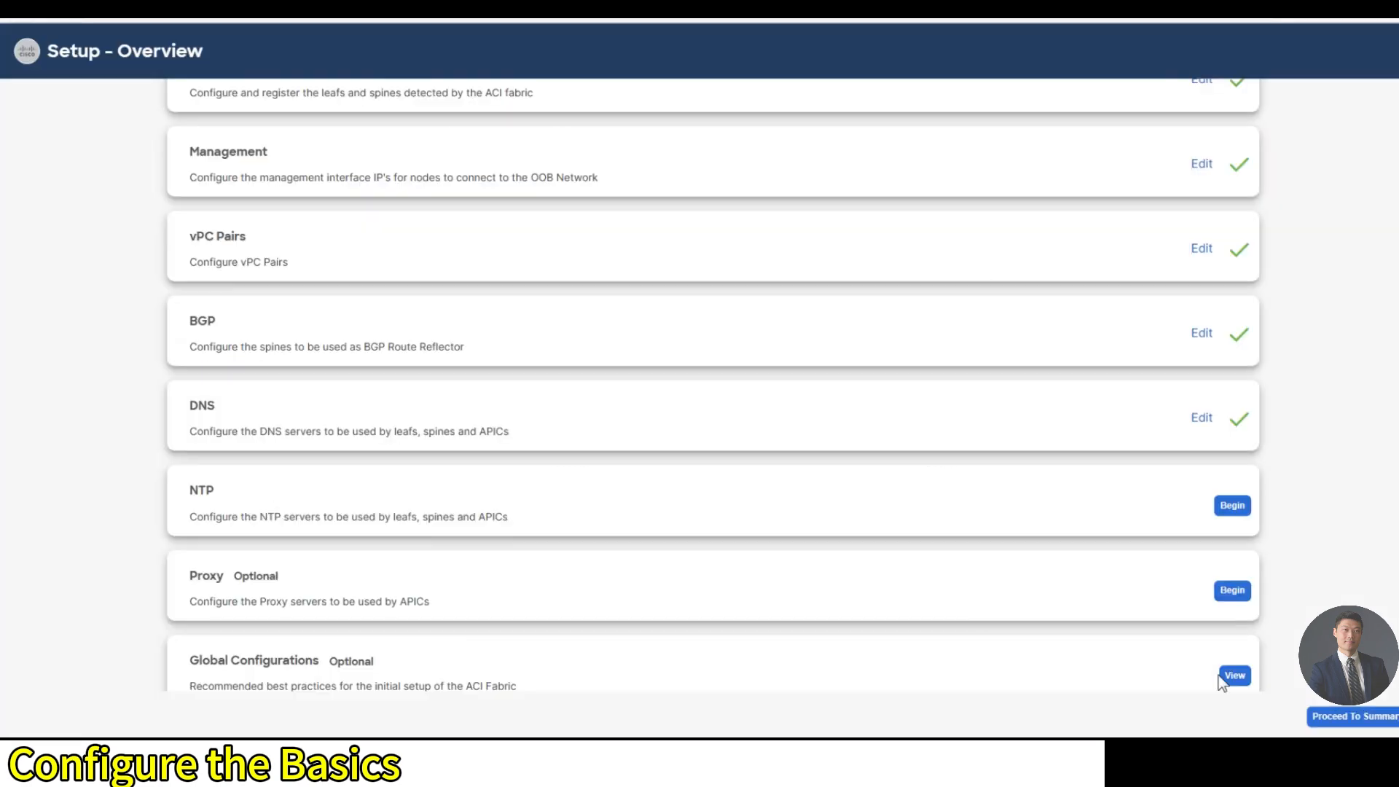
pyautogui.click(1201, 418)
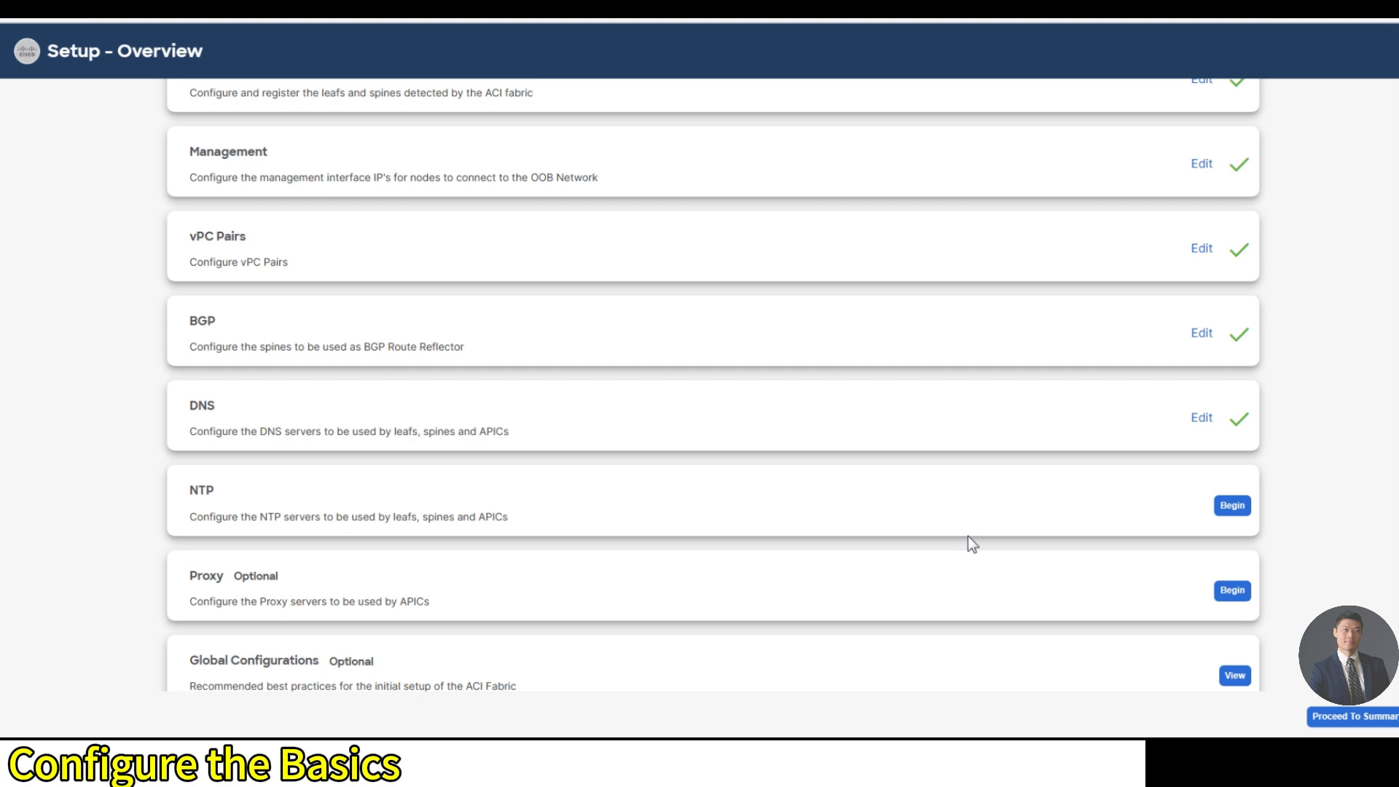
# Step: Add 198.18.128.1 as the preferred NTP server, using local display format and Coordinated Universal Time, and save the NTP setup
pyautogui.click(1234, 507)
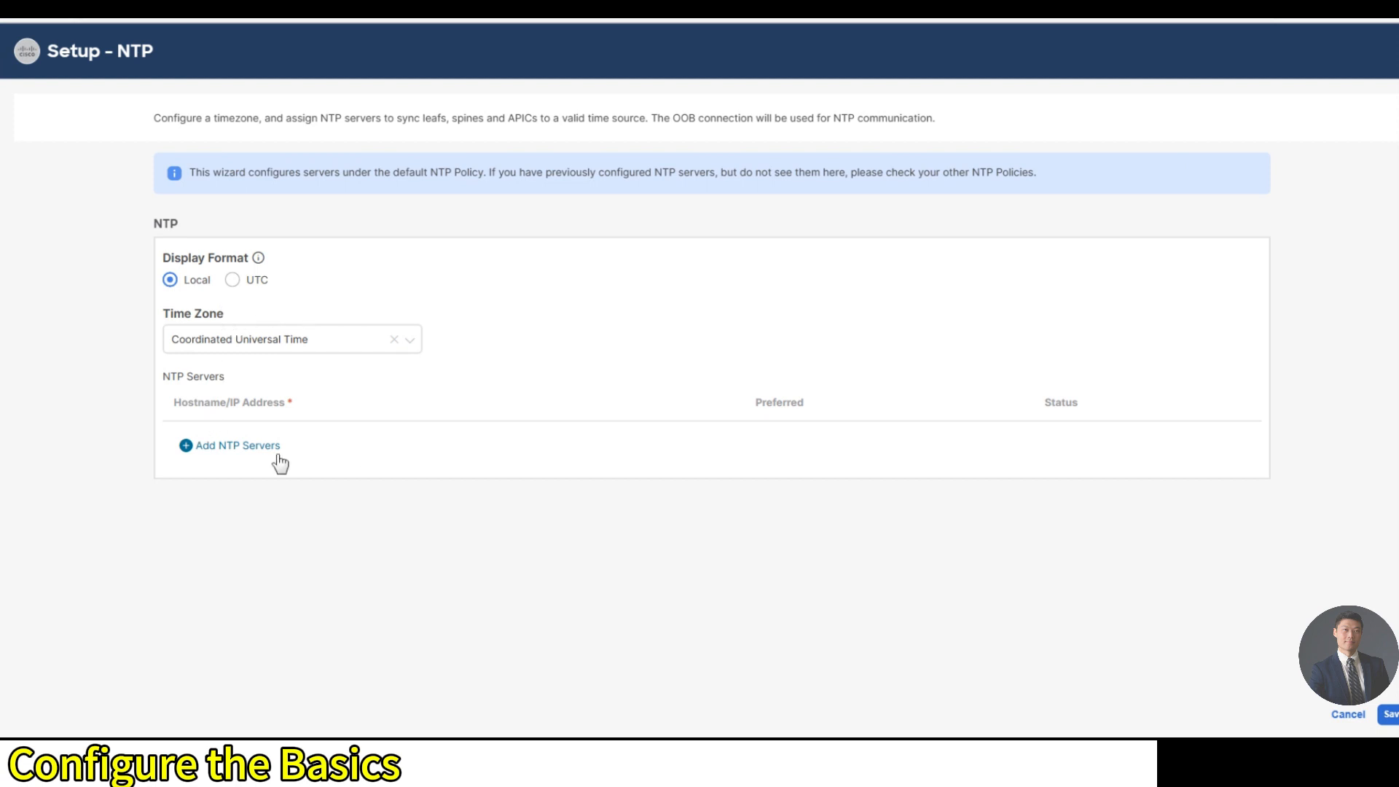
pyautogui.click(222, 445)
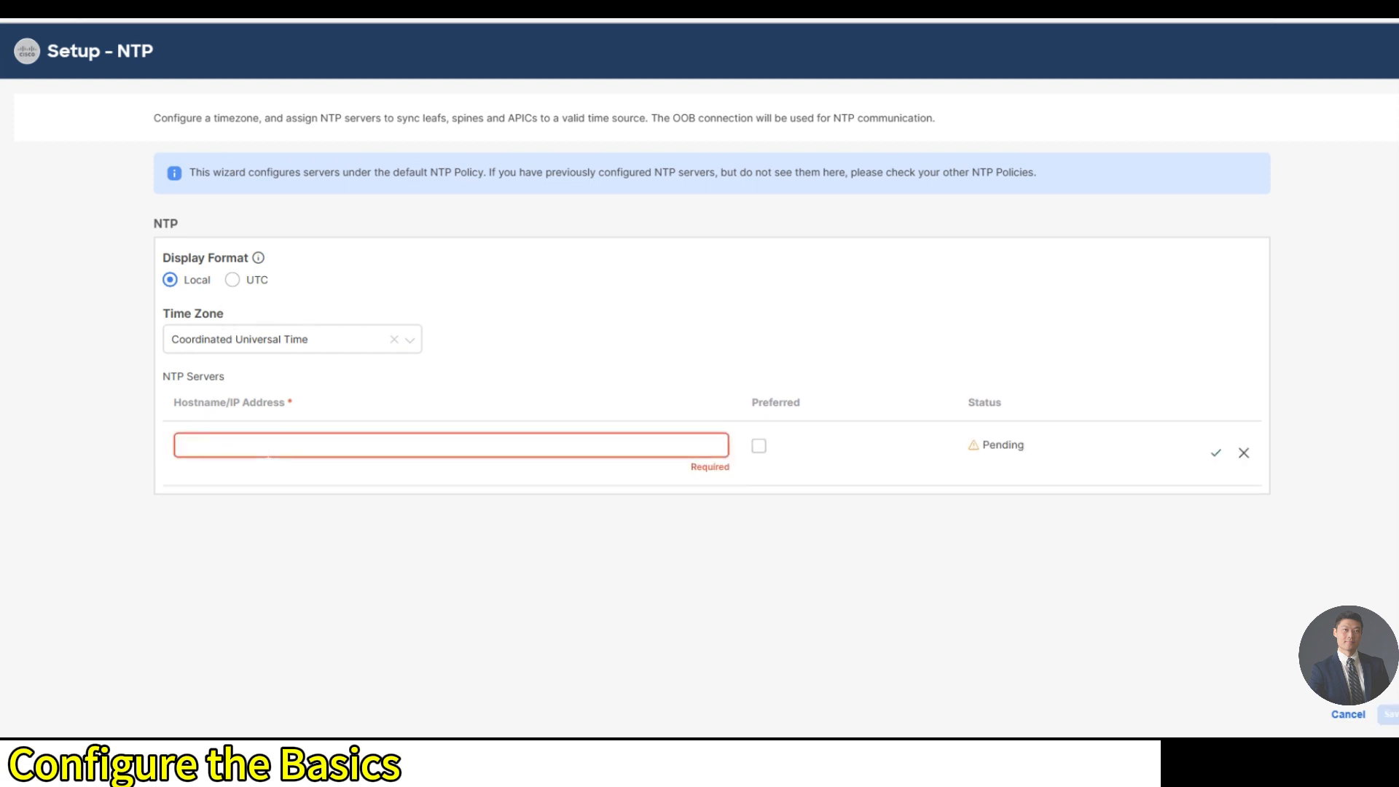
pyautogui.write('198.18.12')
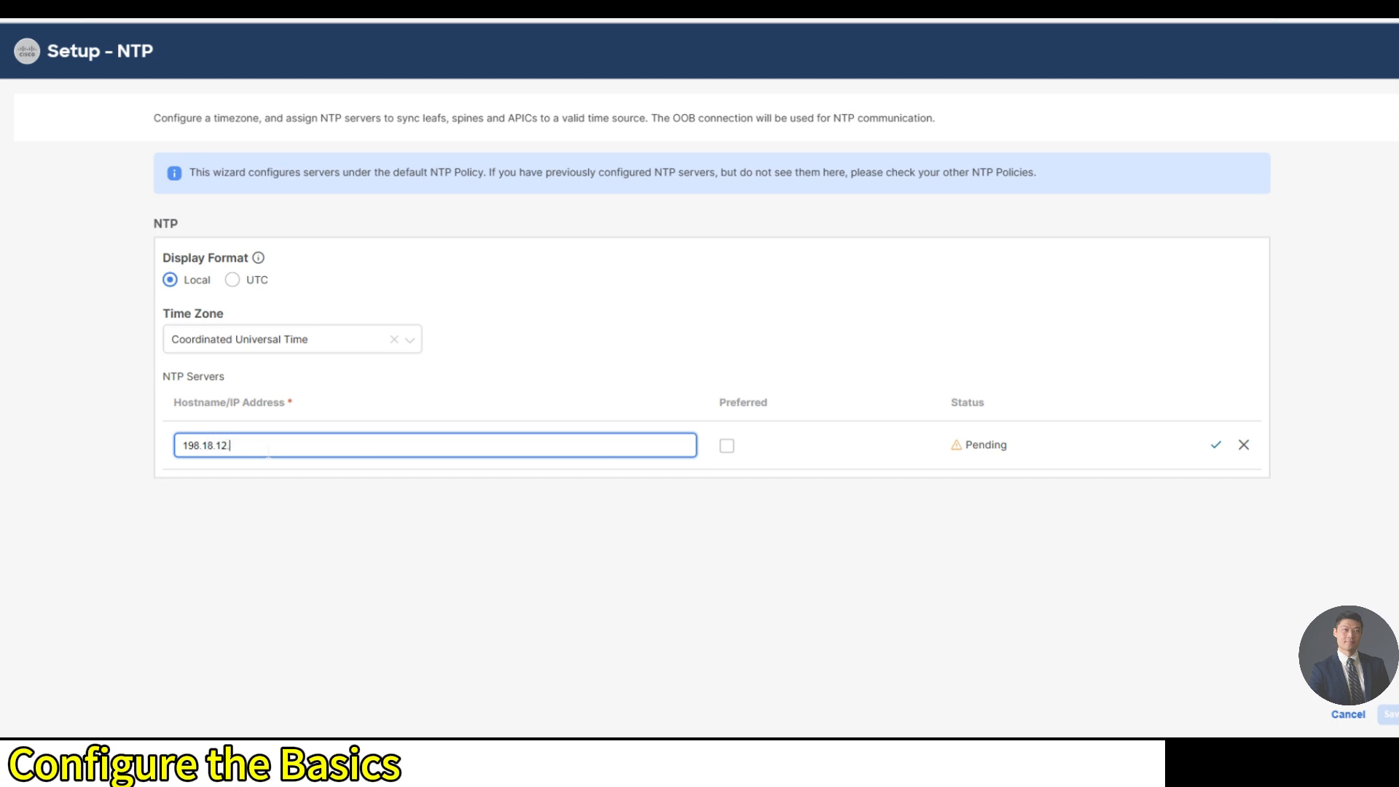
pyautogui.write('8.1')
pyautogui.click(455, 535)
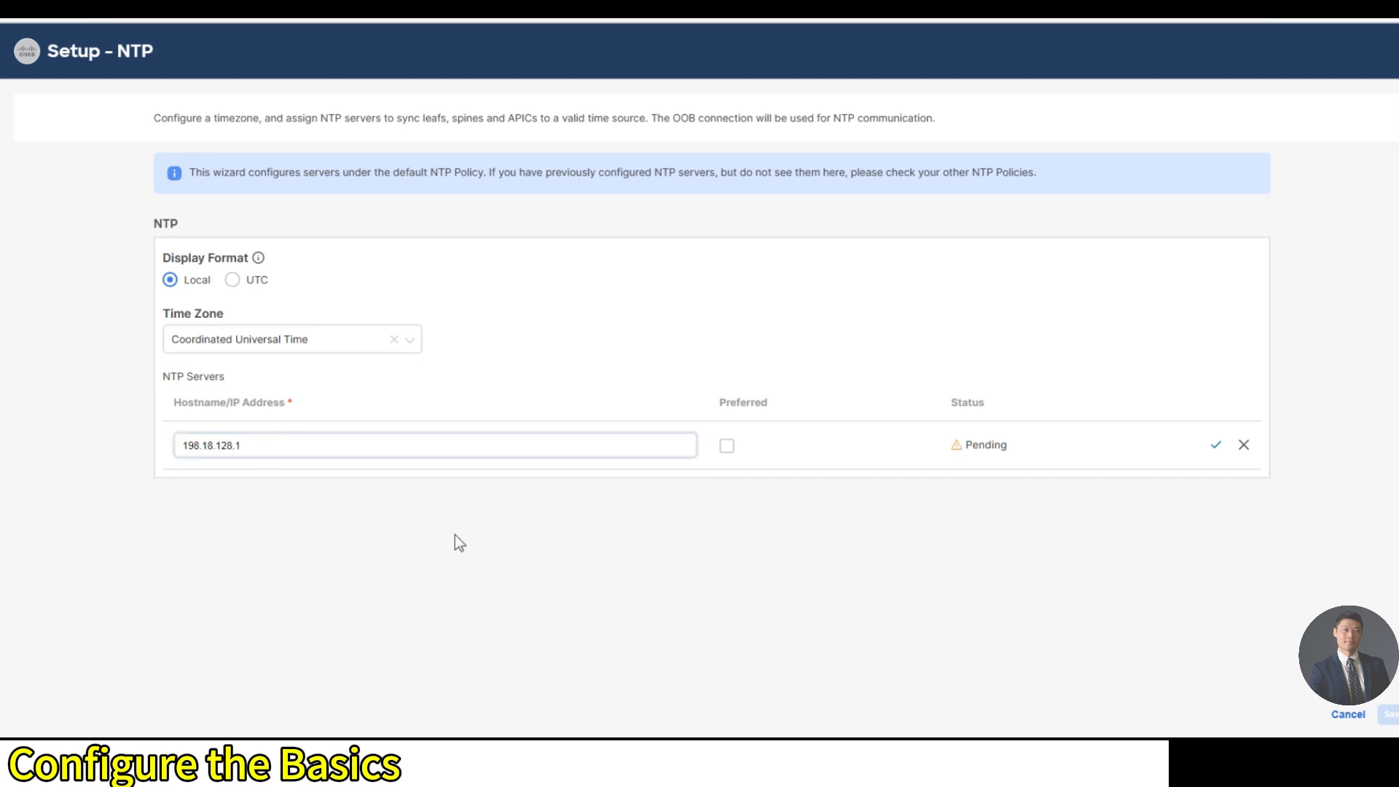
pyautogui.click(729, 446)
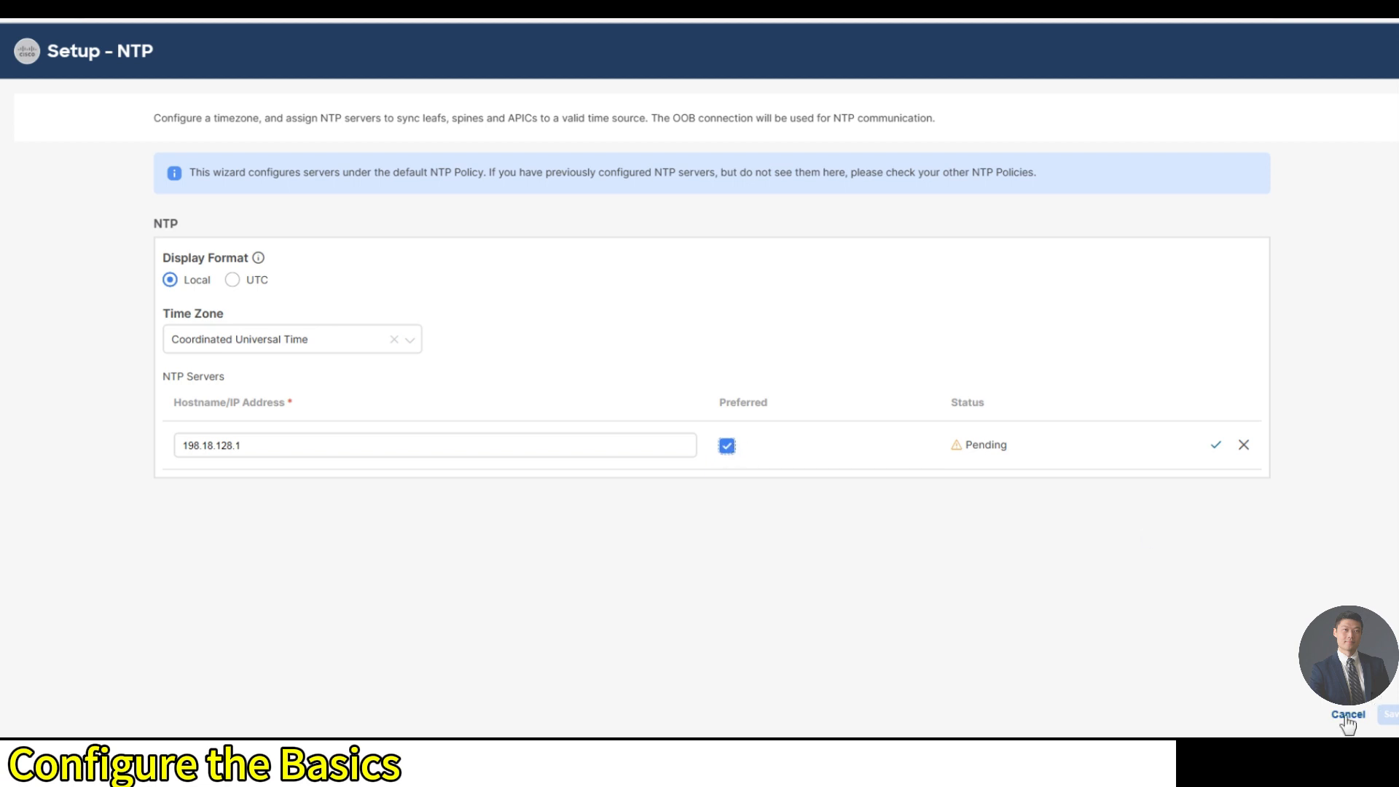
pyautogui.click(1216, 445)
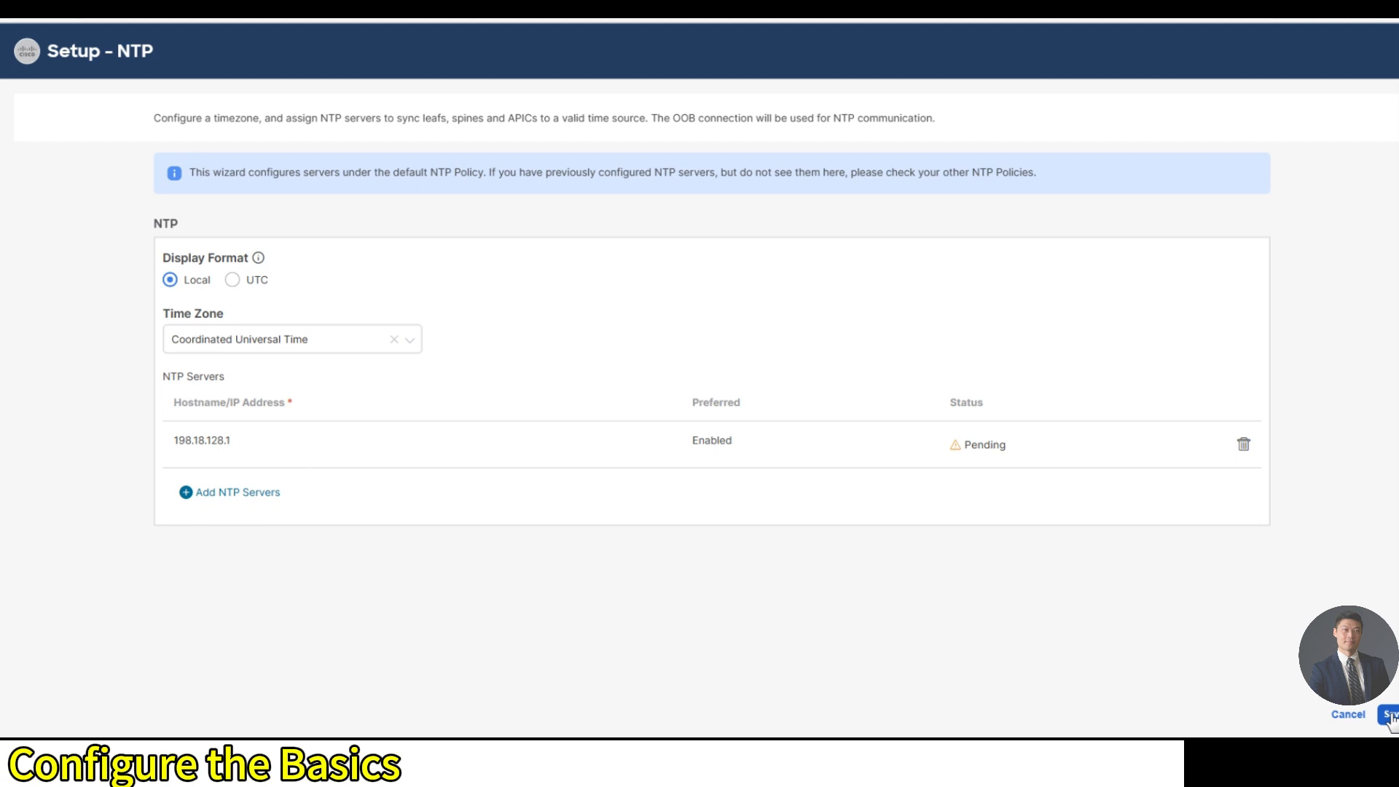
pyautogui.click(1390, 716)
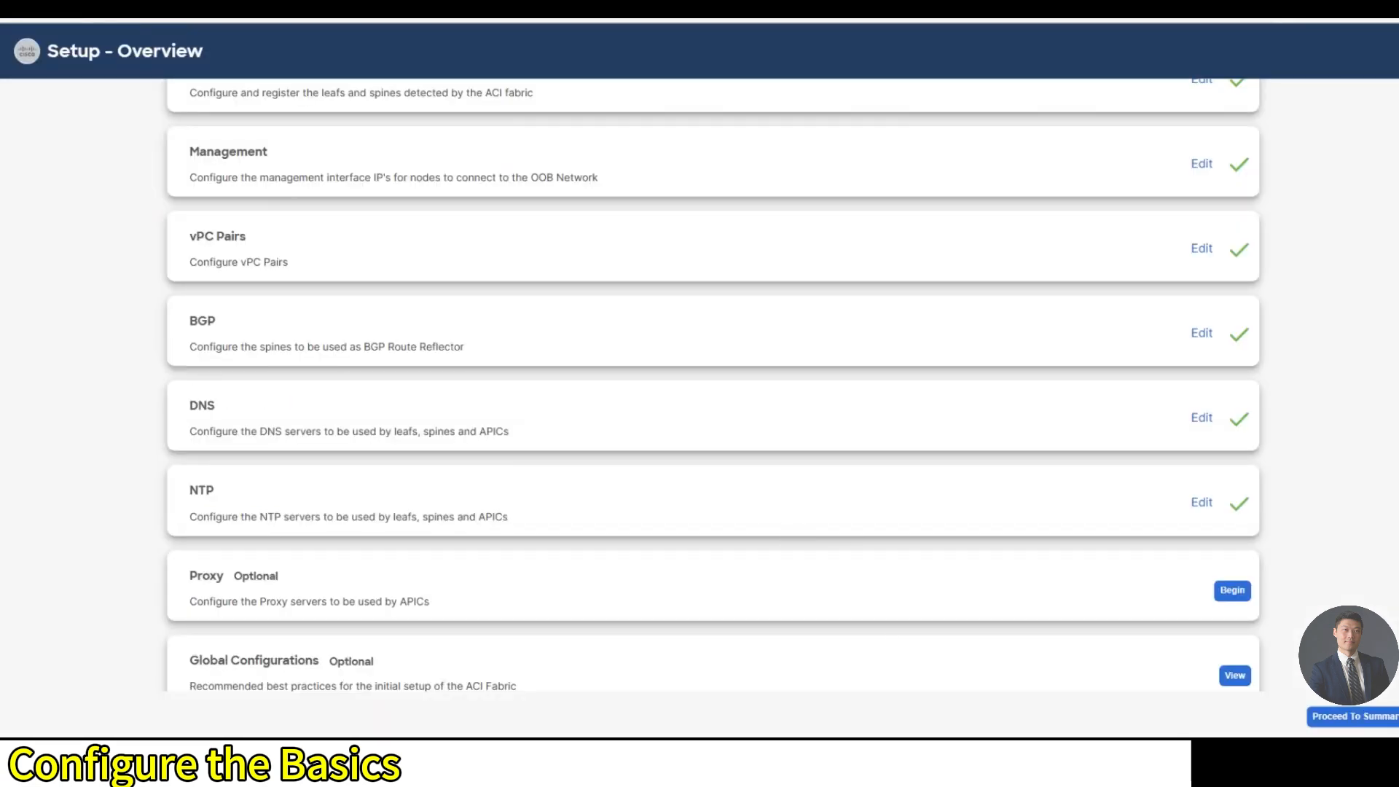
# Step: Proceed to the APIC setup summary and leave the setup wizard for the system dashboard
pyautogui.click(1390, 716)
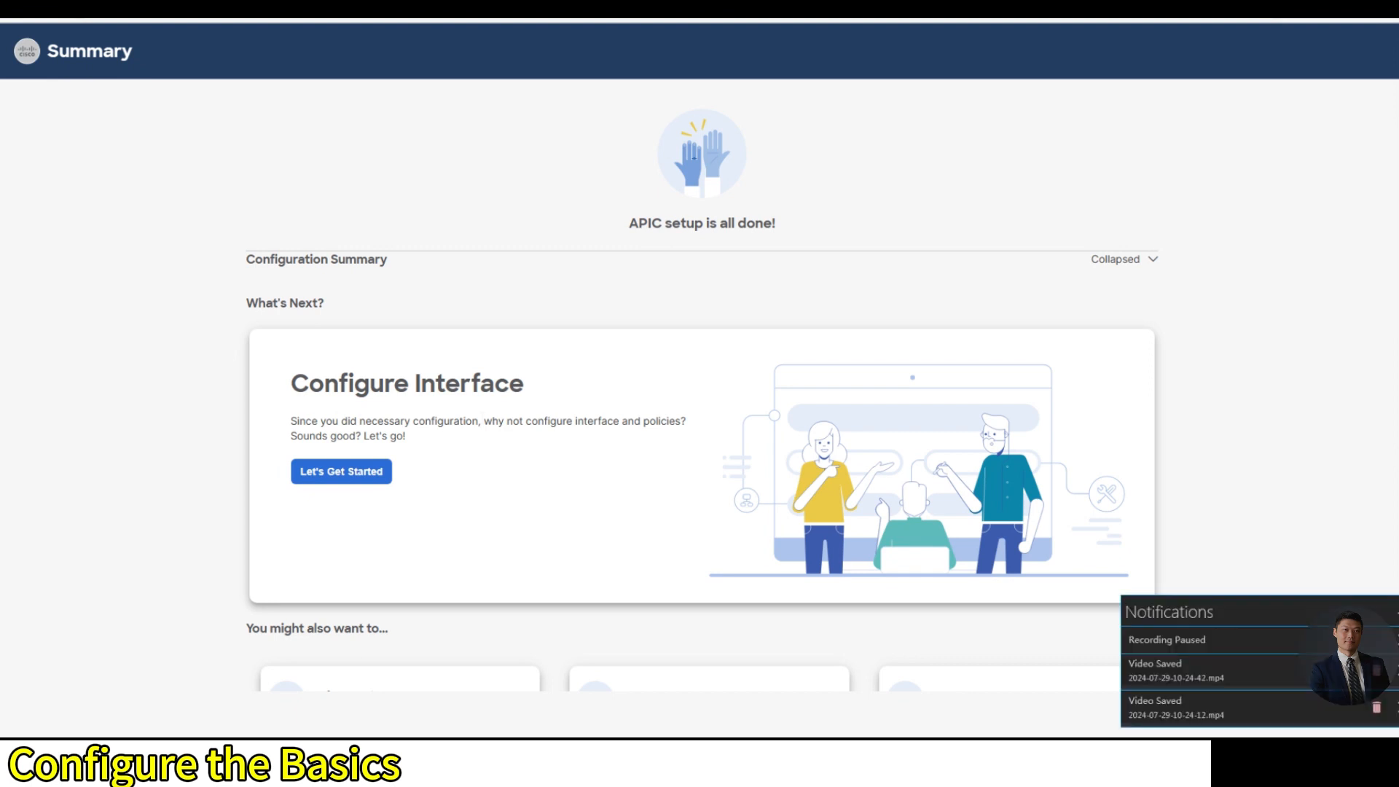
pyautogui.click(1391, 721)
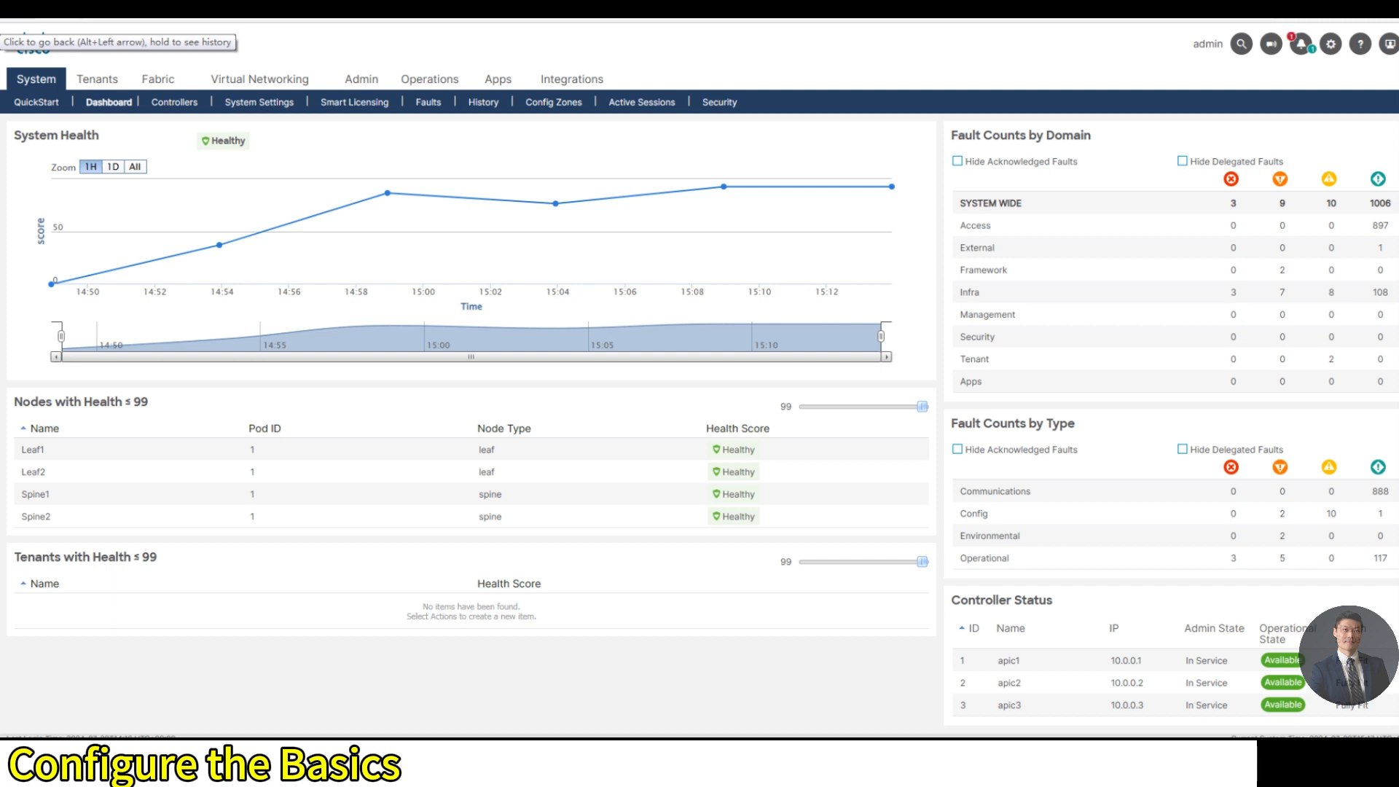
# Step: Examine the physical interfaces of Leaf1 (Node-201) under Pod 1 in the fabric inventory
pyautogui.click(170, 80)
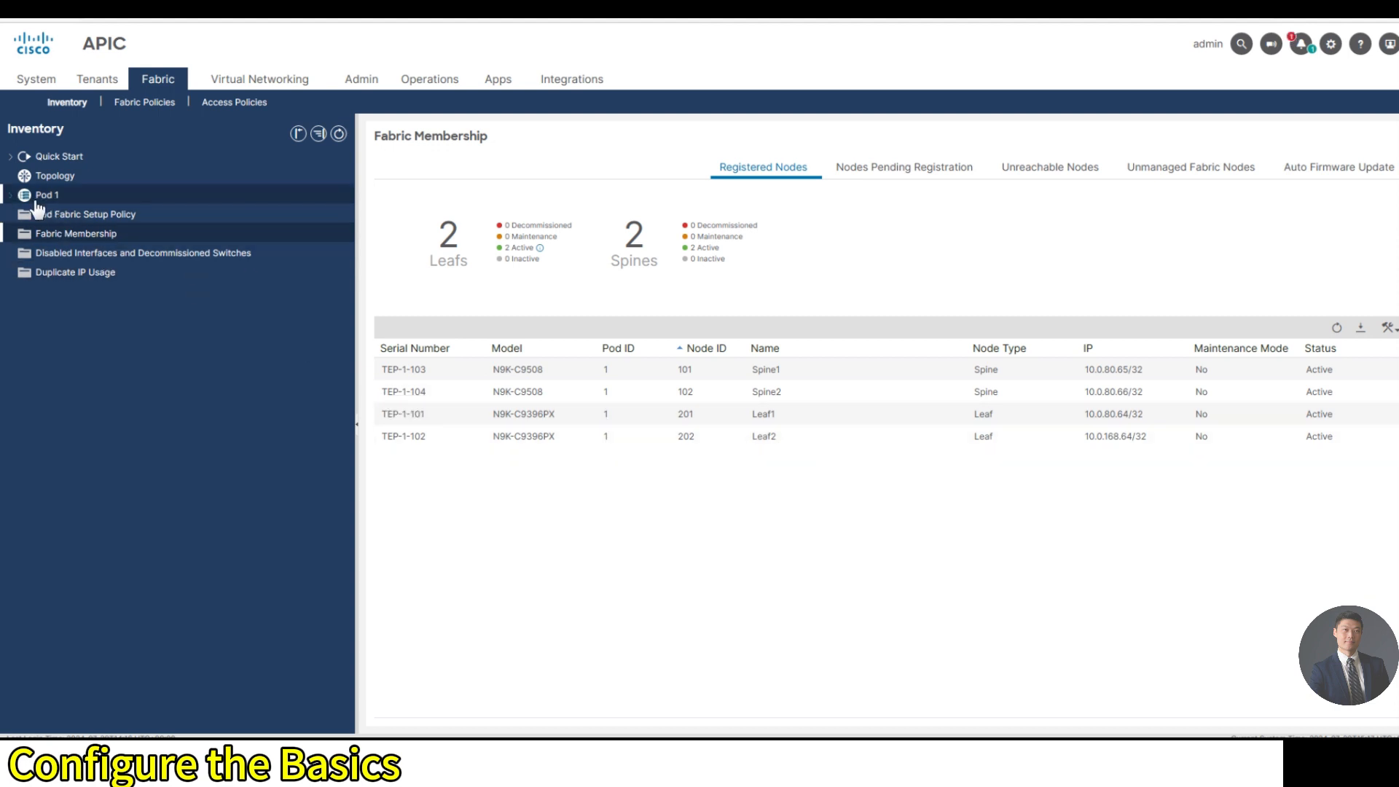
pyautogui.click(10, 196)
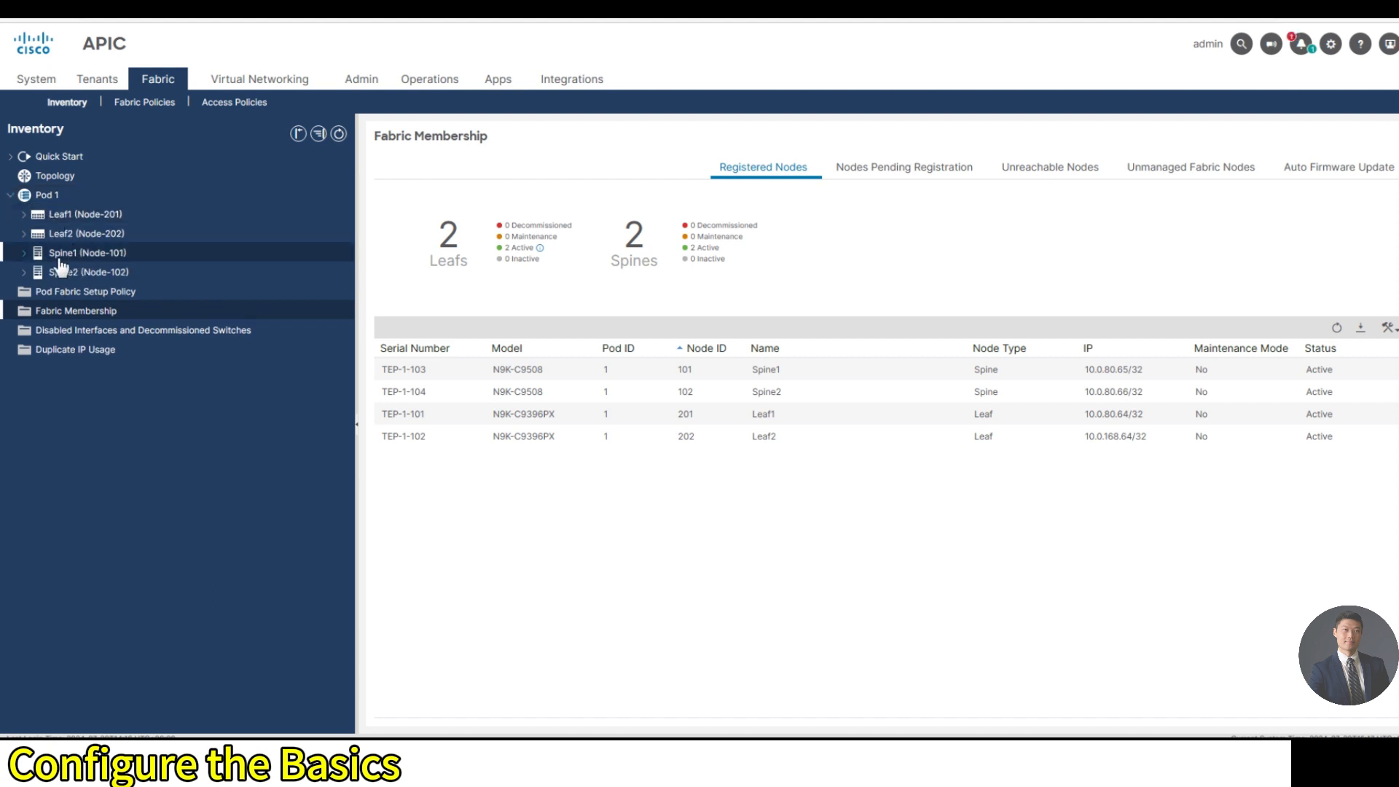
pyautogui.click(26, 216)
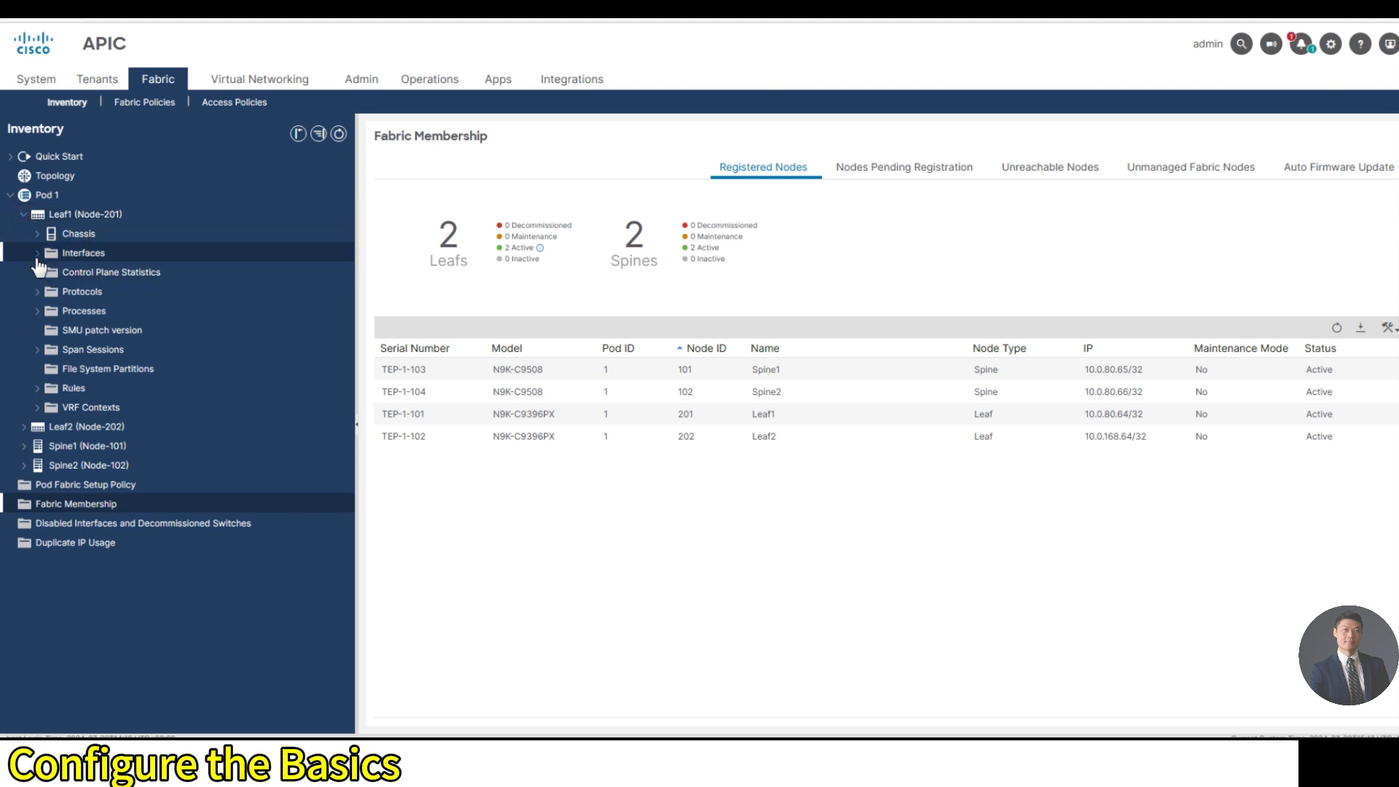
pyautogui.click(37, 257)
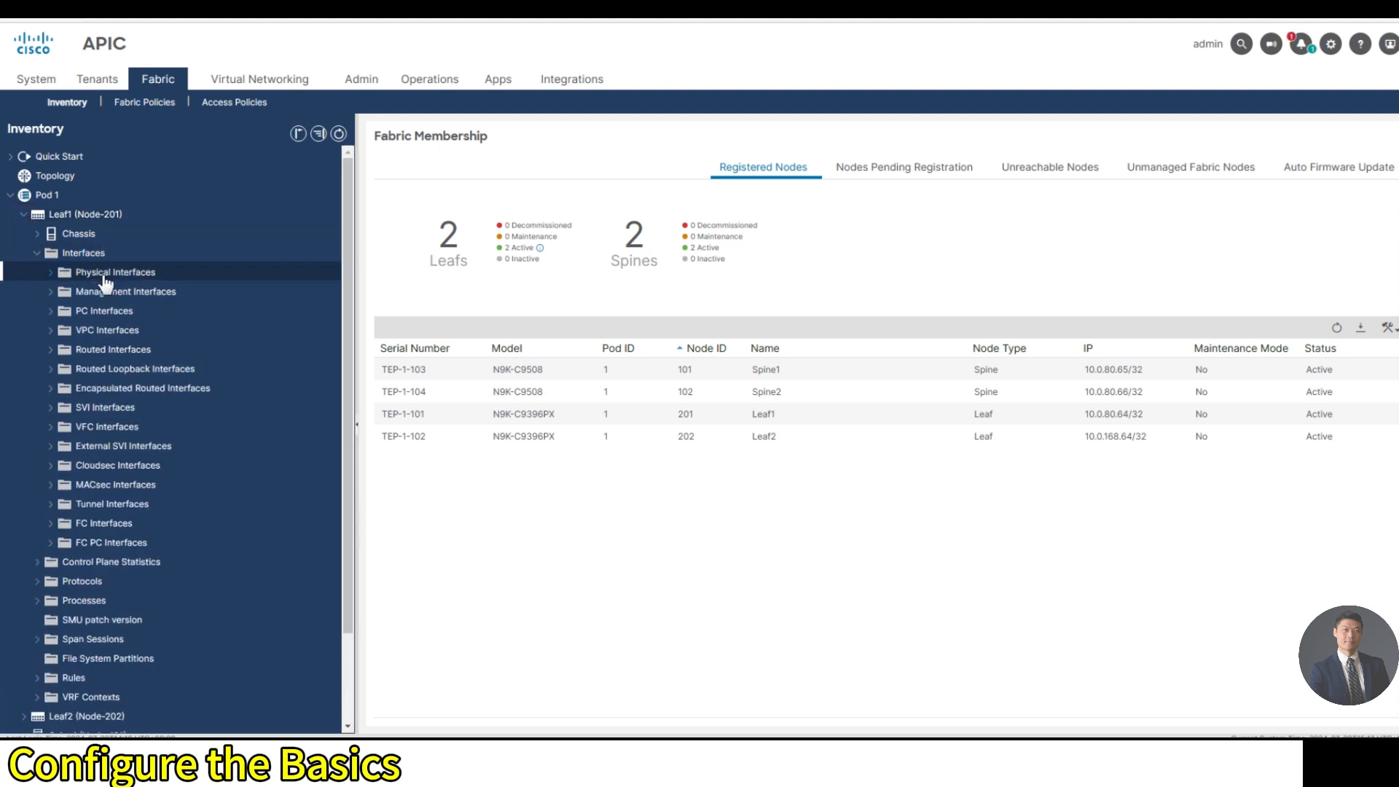
pyautogui.click(106, 276)
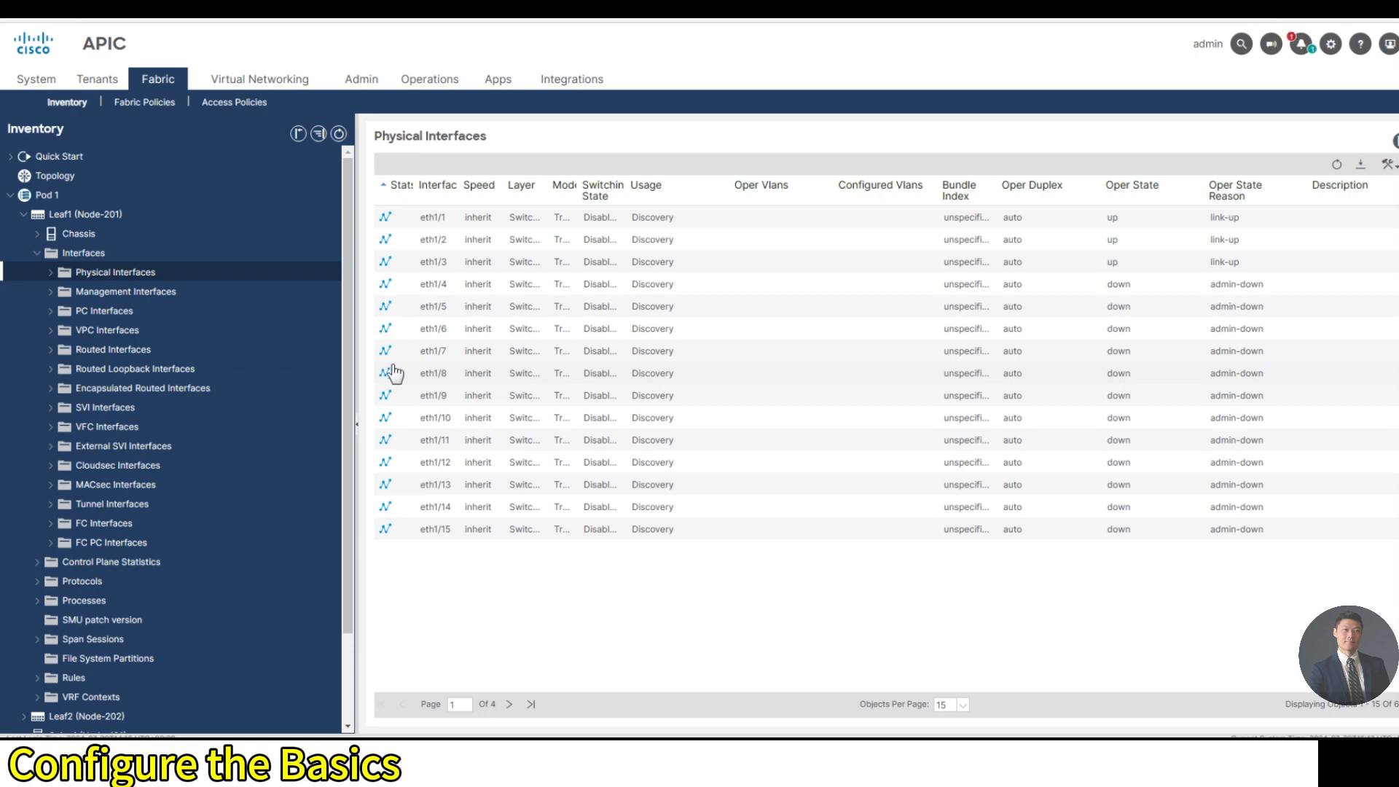
# Step: Open the fabric's topology diagram from the inventory to examine how the nodes are connected
pyautogui.click(75, 180)
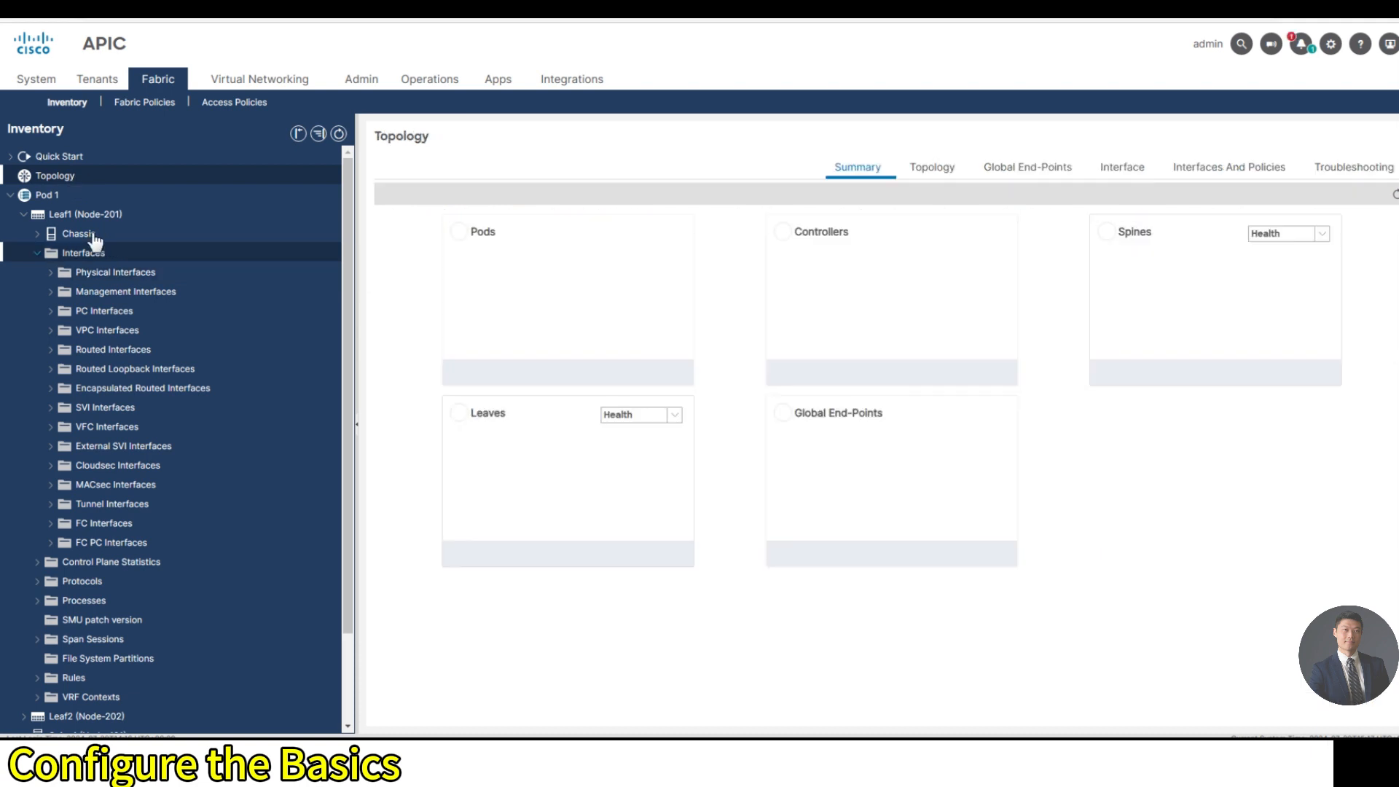
pyautogui.click(923, 170)
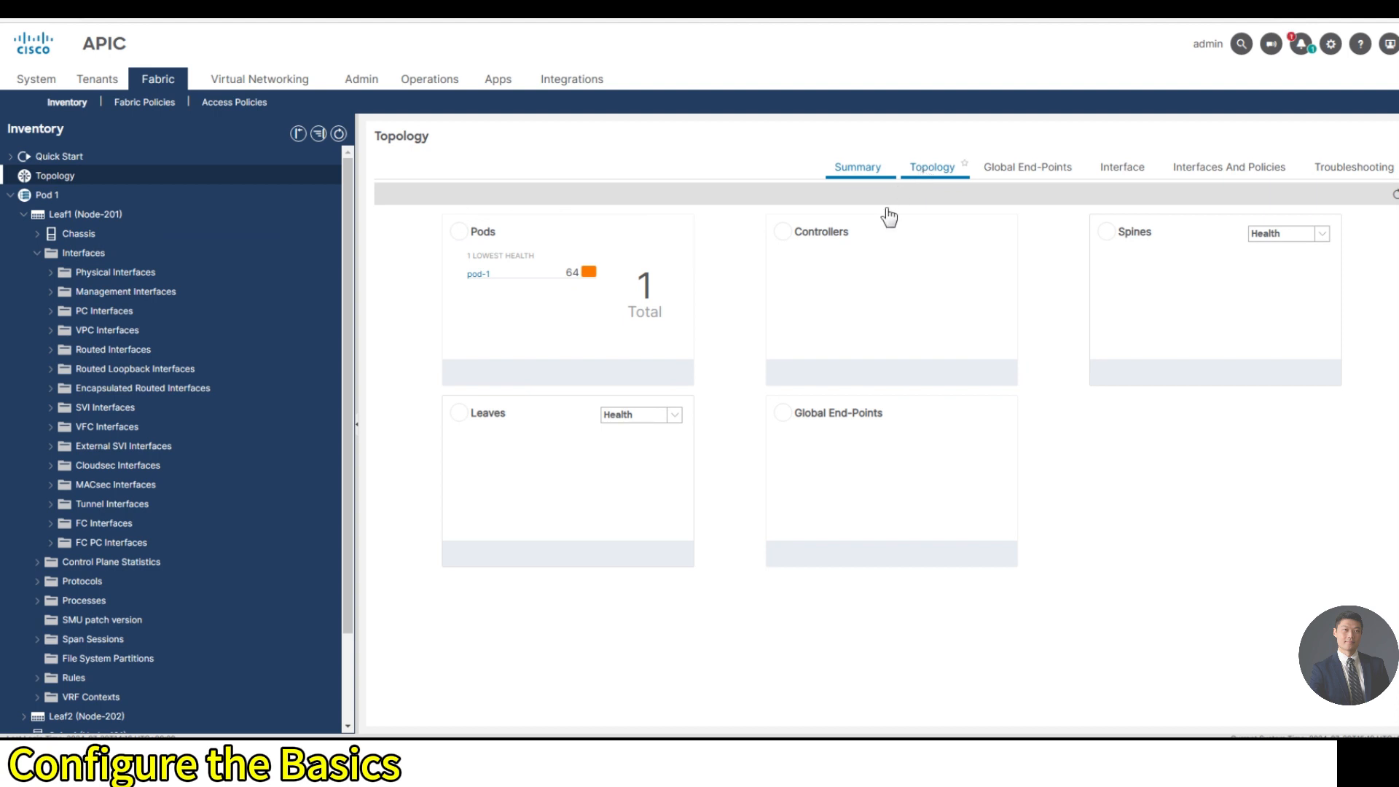